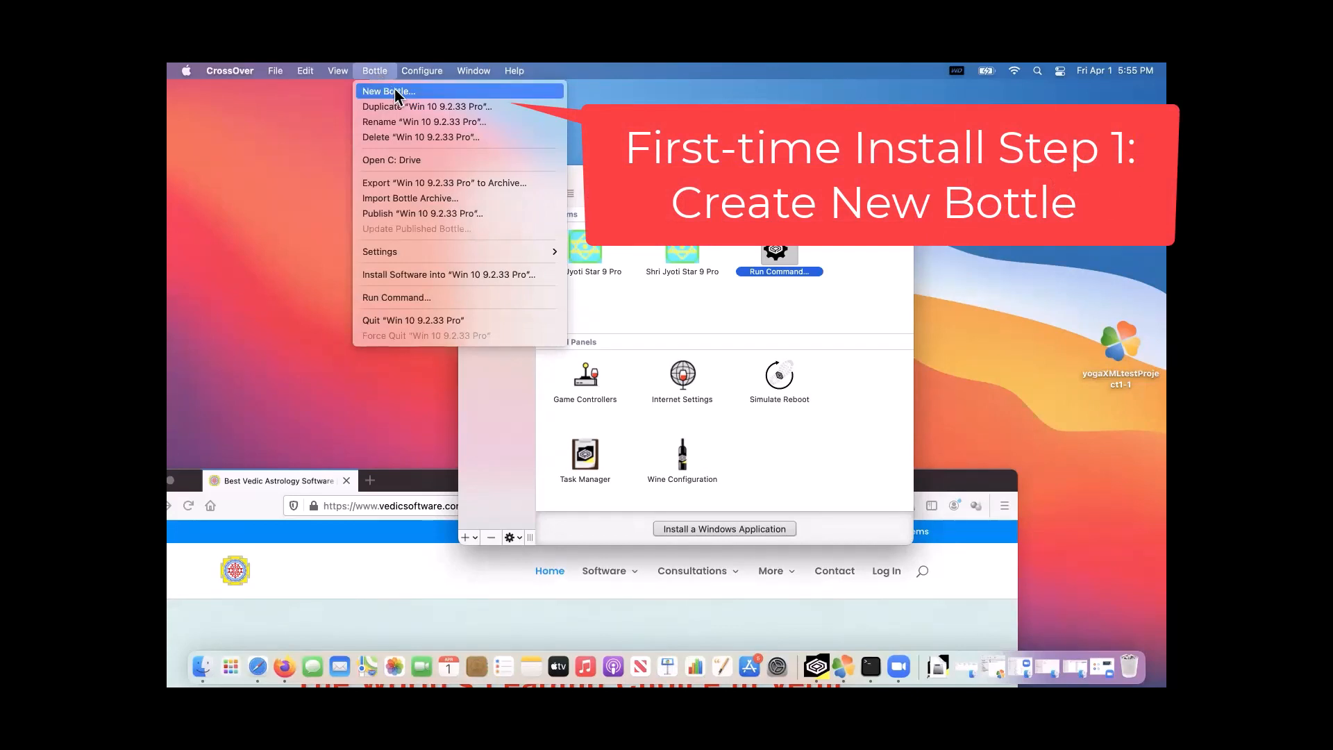
click(395, 93)
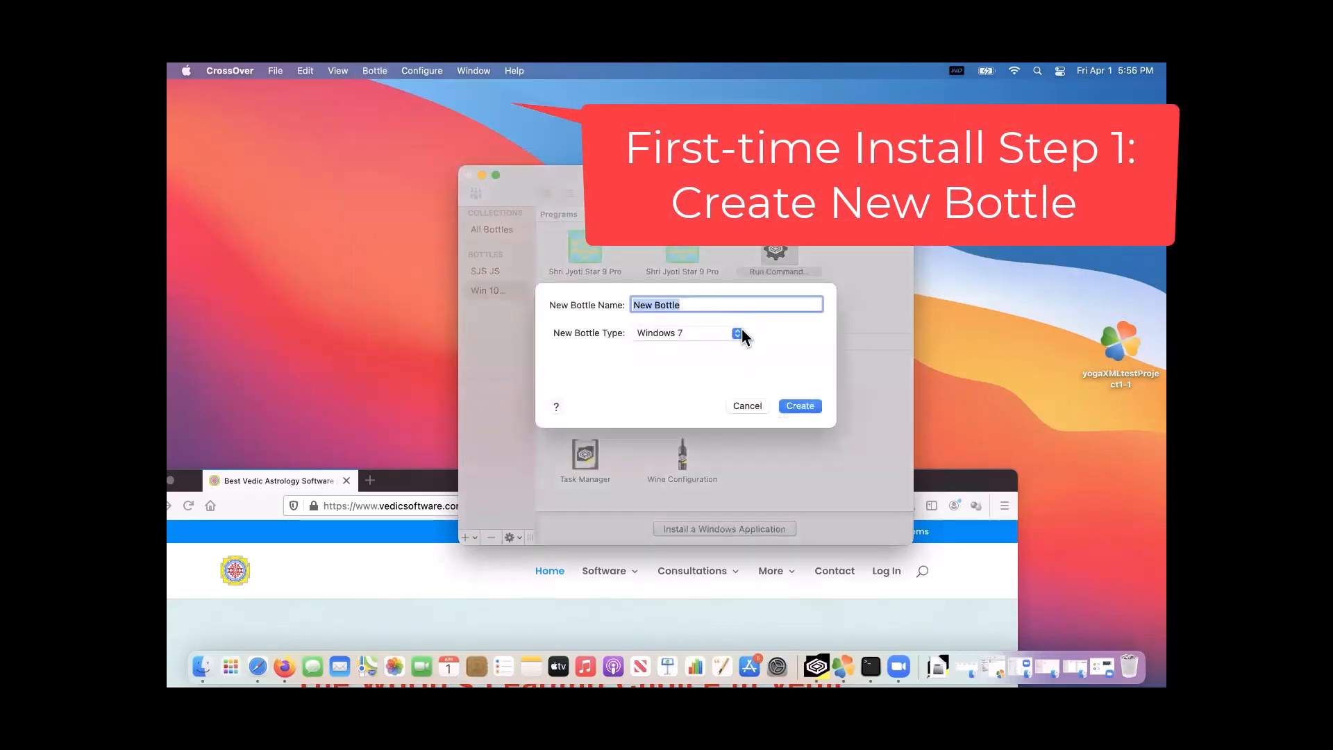
click(740, 330)
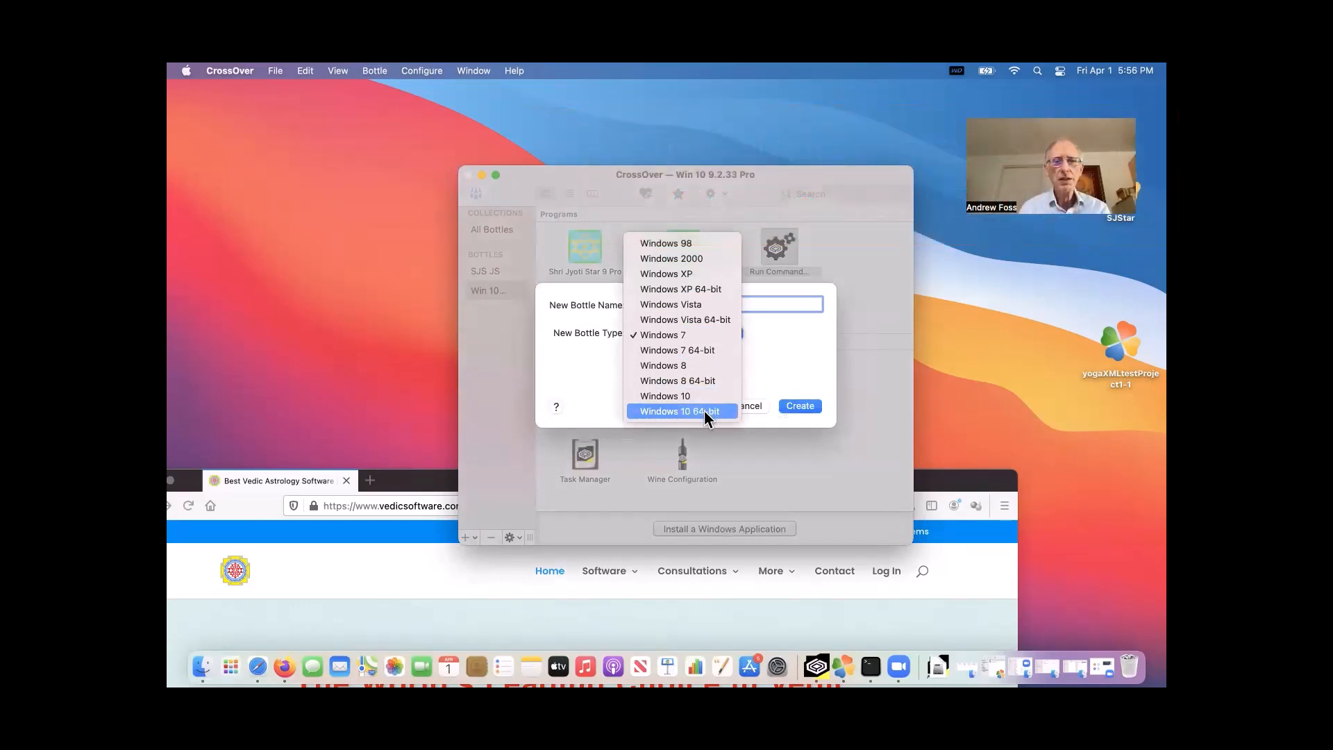
click(755, 404)
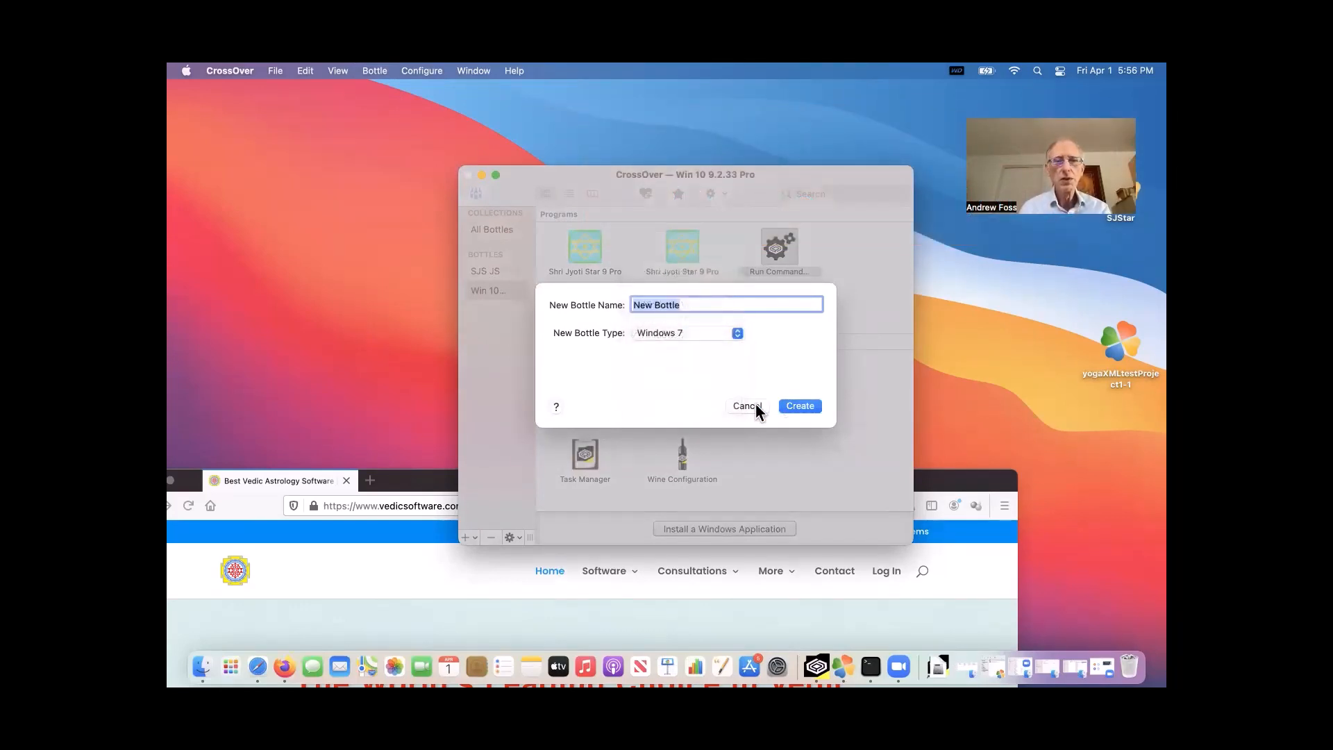
click(756, 406)
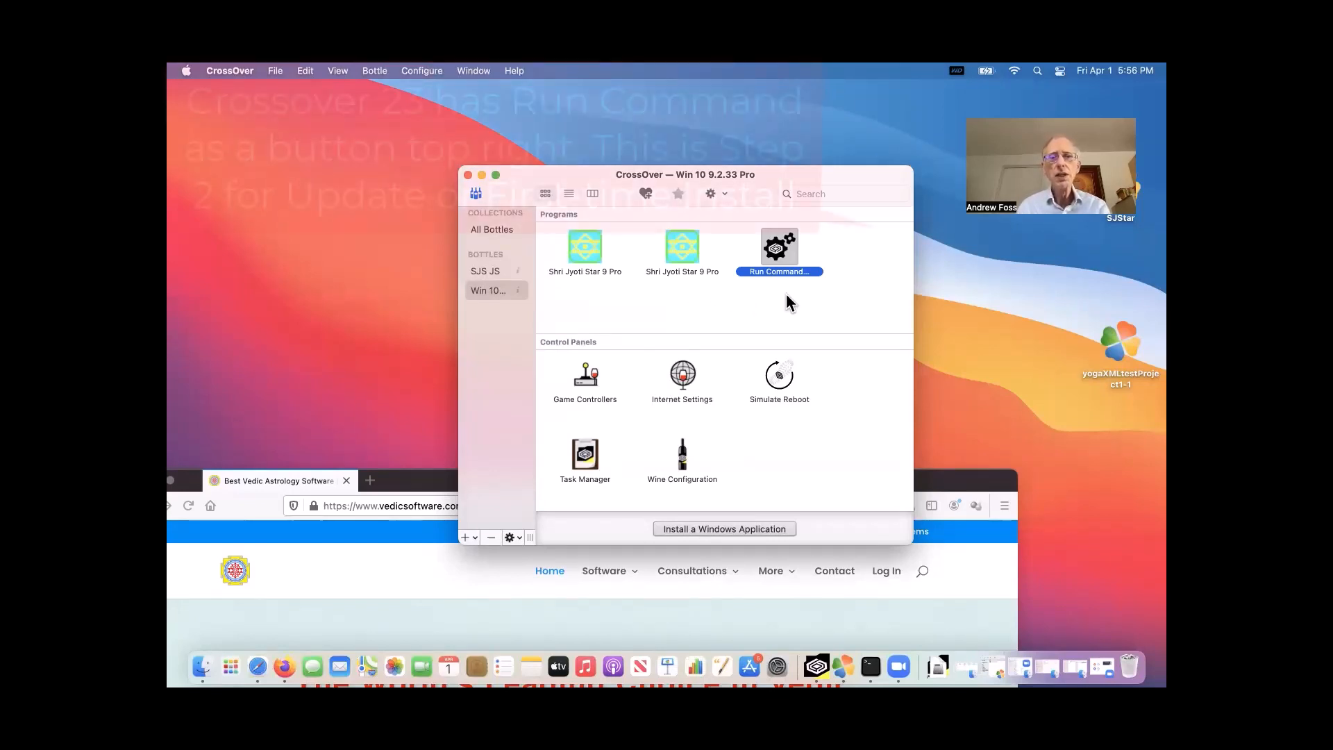
- Start Run Command for the Win 10 9.2.33 Pro bottle and browse to the Downloads folder for the file to run
double_click(778, 250)
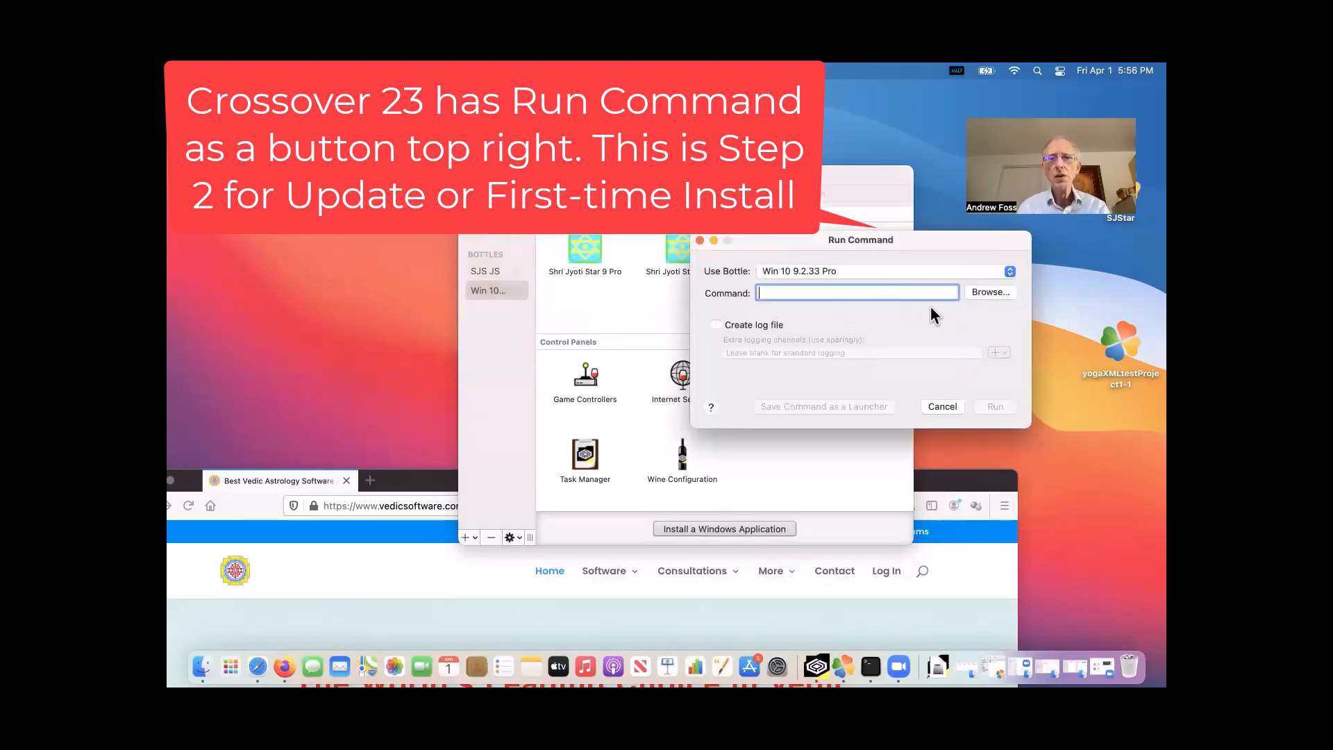
click(983, 293)
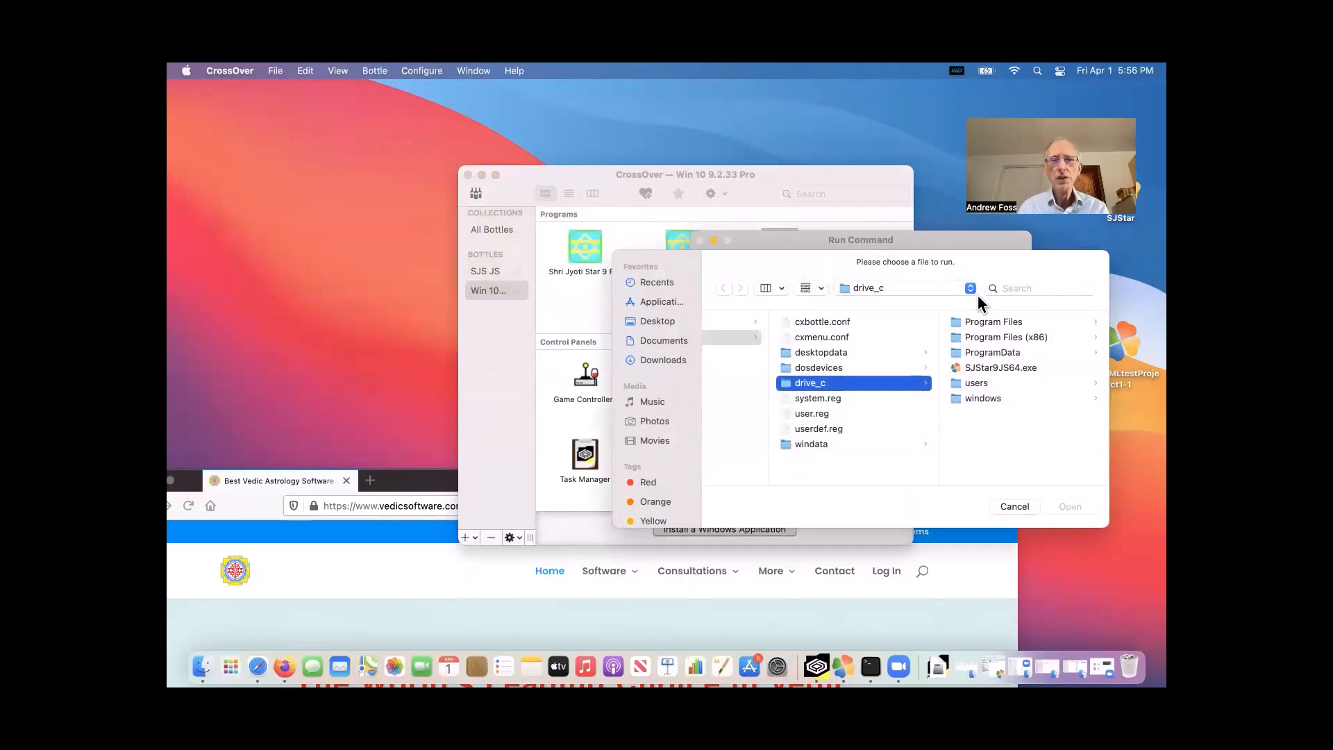
click(672, 360)
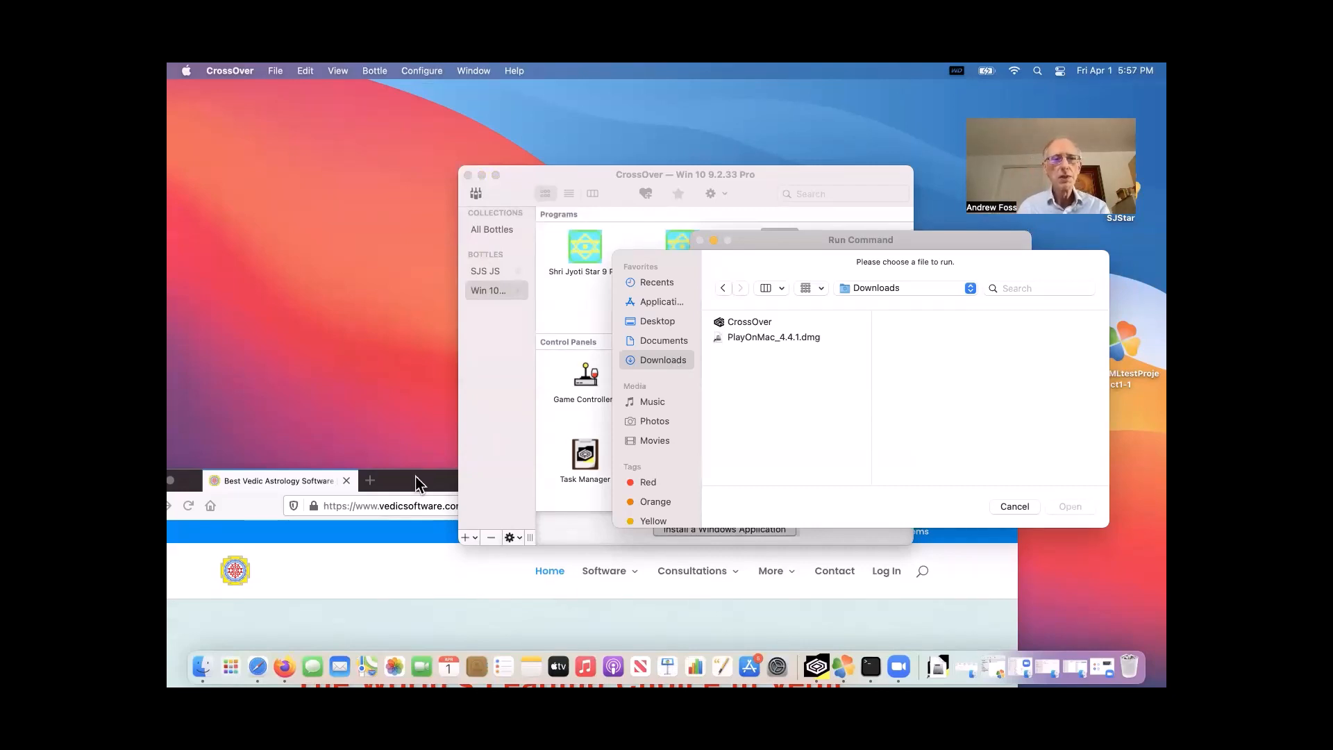
- Switch to Firefox, log in to the vedicsoftware.com software account with the saved credentials and select the v9 Pro product
drag(416, 484, 537, 214)
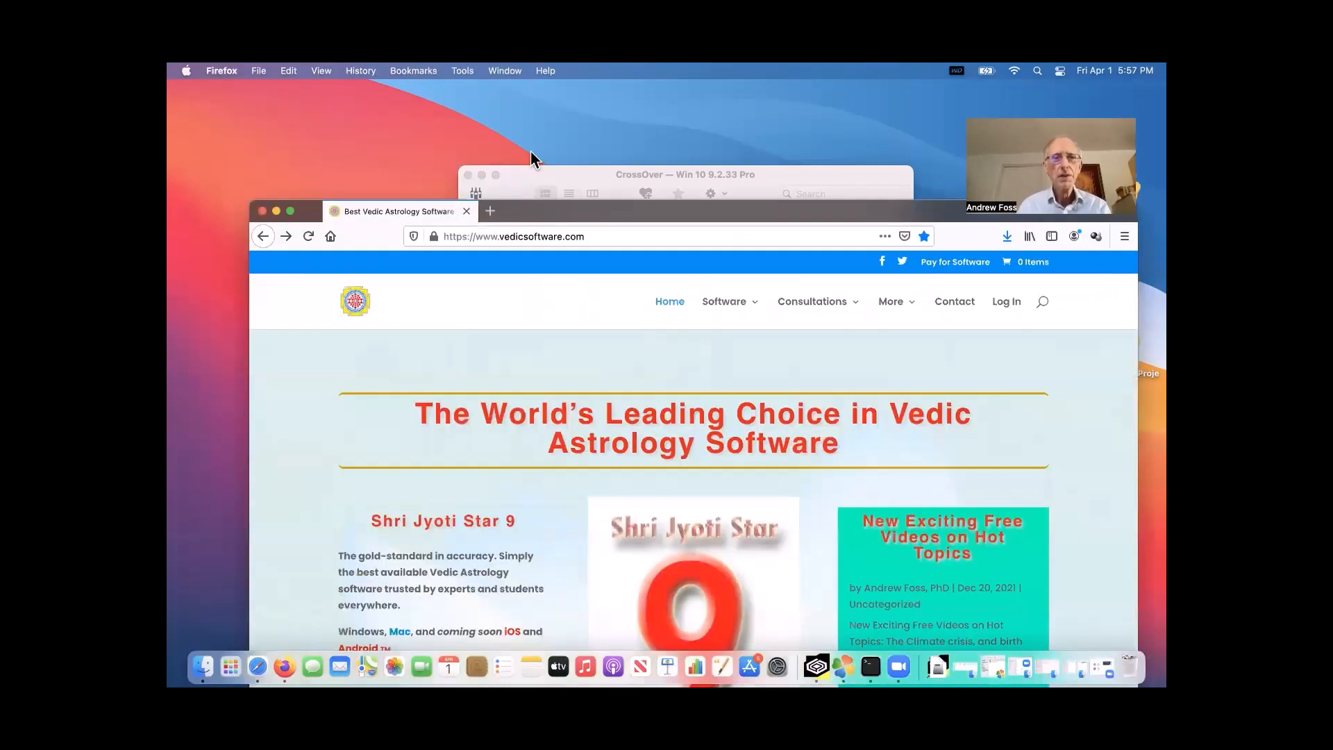
drag(530, 150, 469, 130)
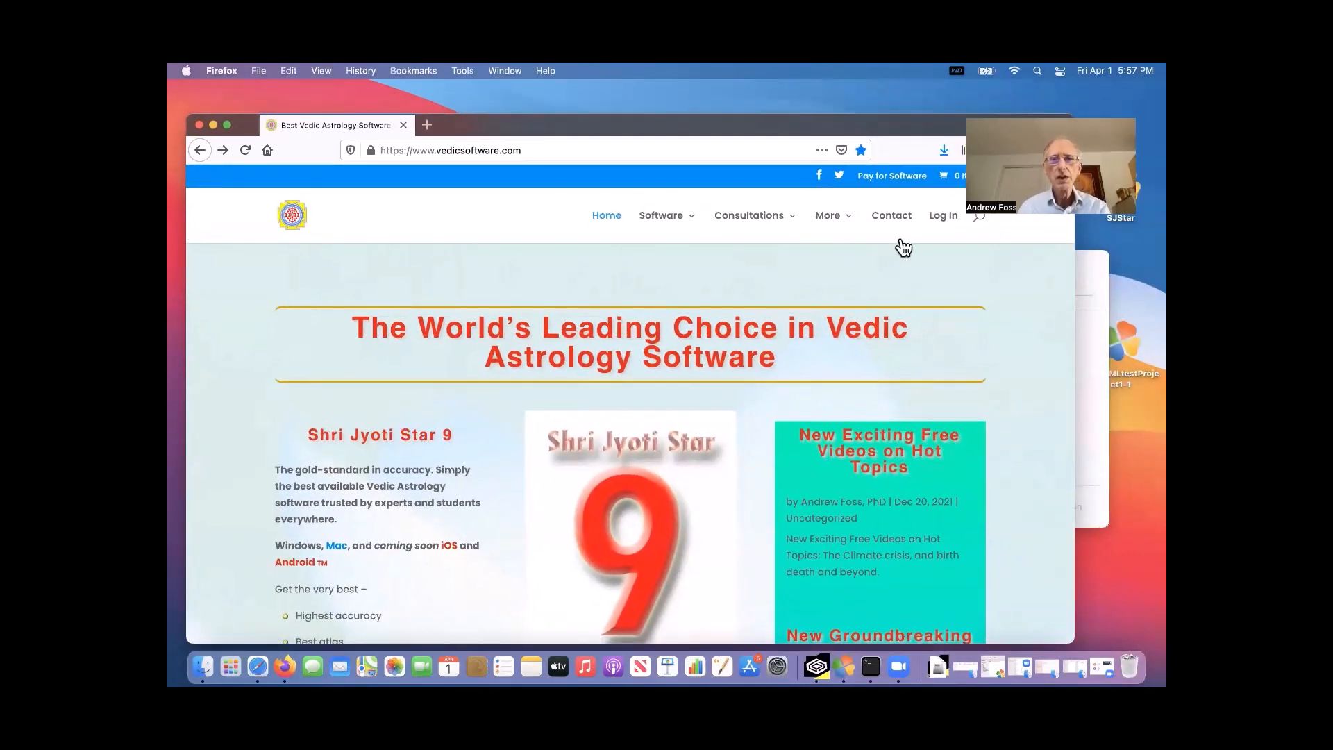
click(939, 218)
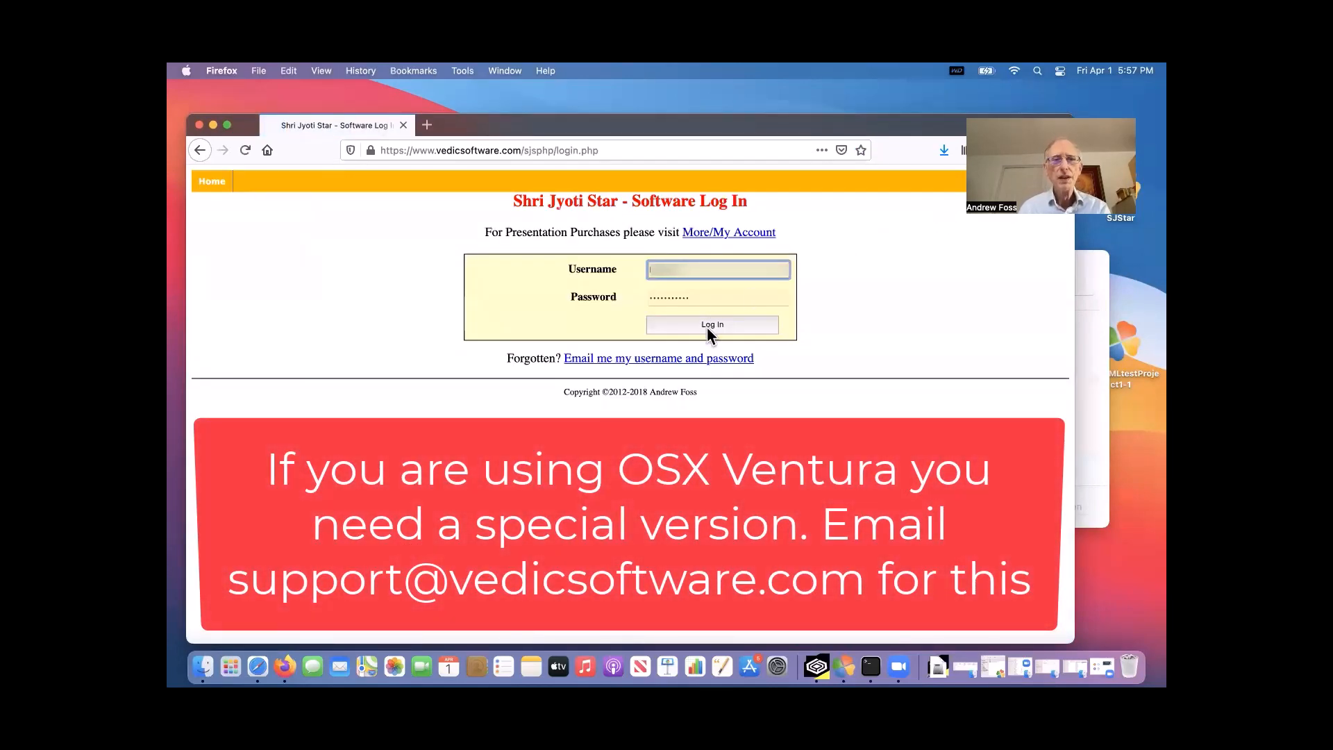
click(707, 329)
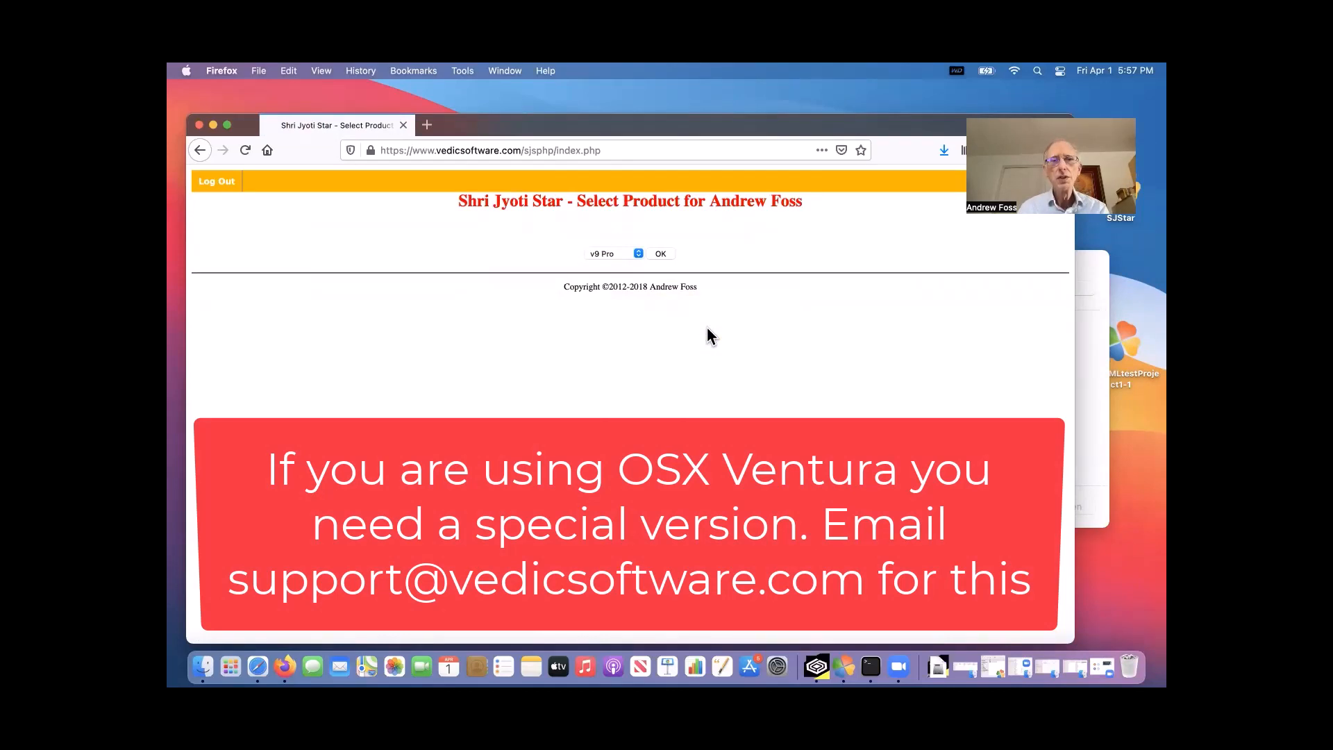
click(661, 254)
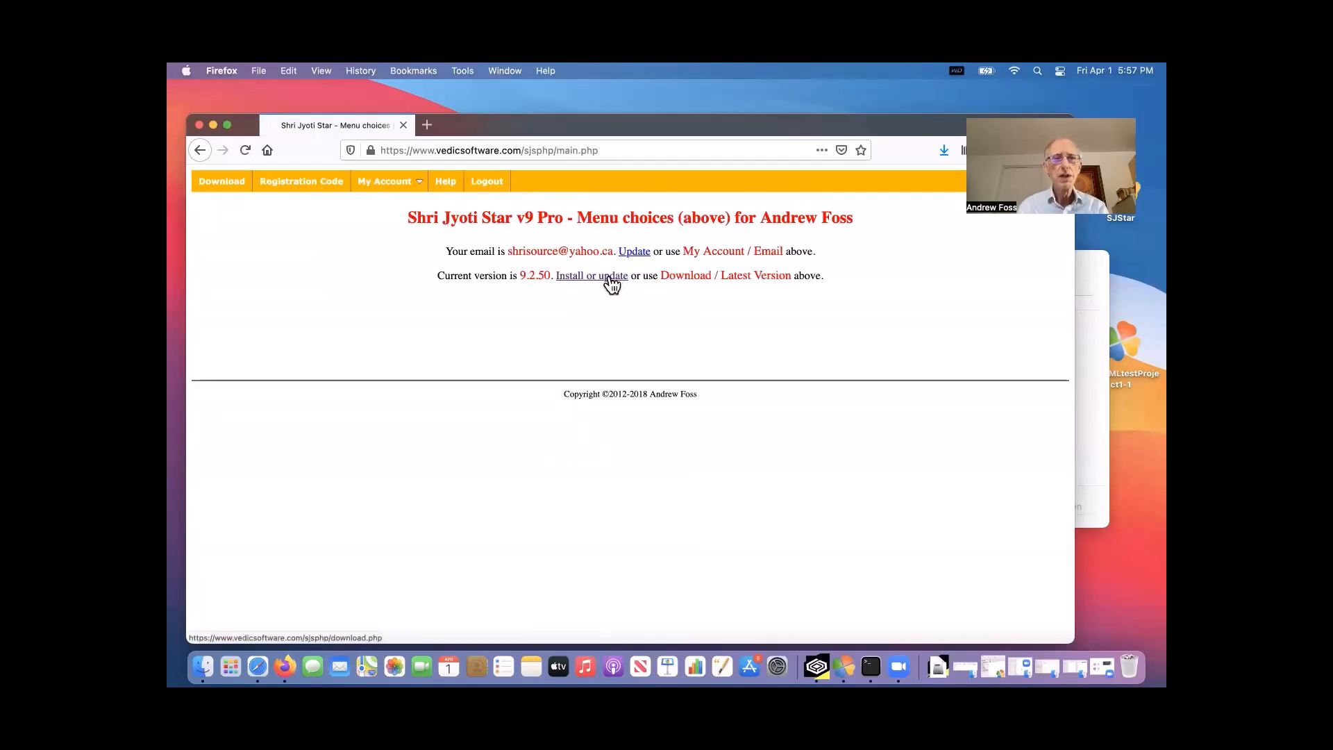
- Download the full installer ShriJyotiSetupPro90250.msi despite the Google Drive warning, save it, and check for it in Finder's Downloads folder
click(611, 279)
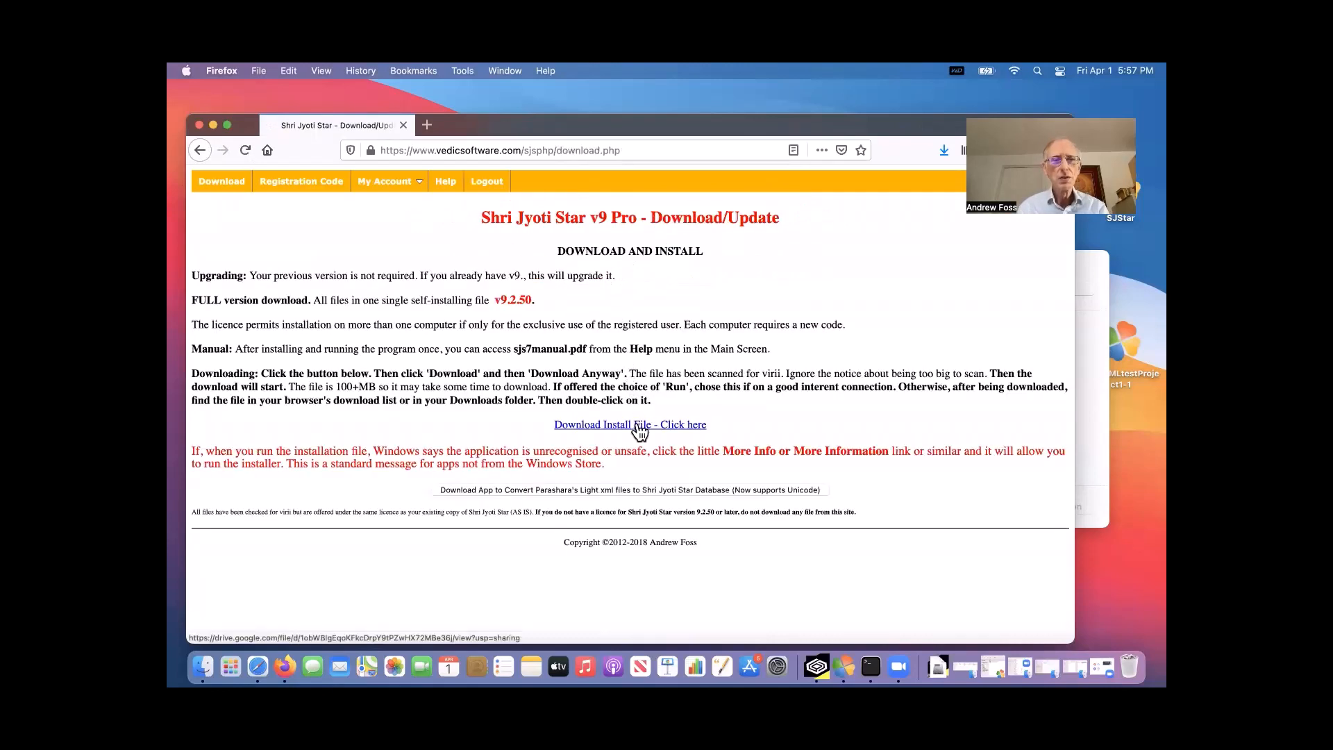
click(638, 425)
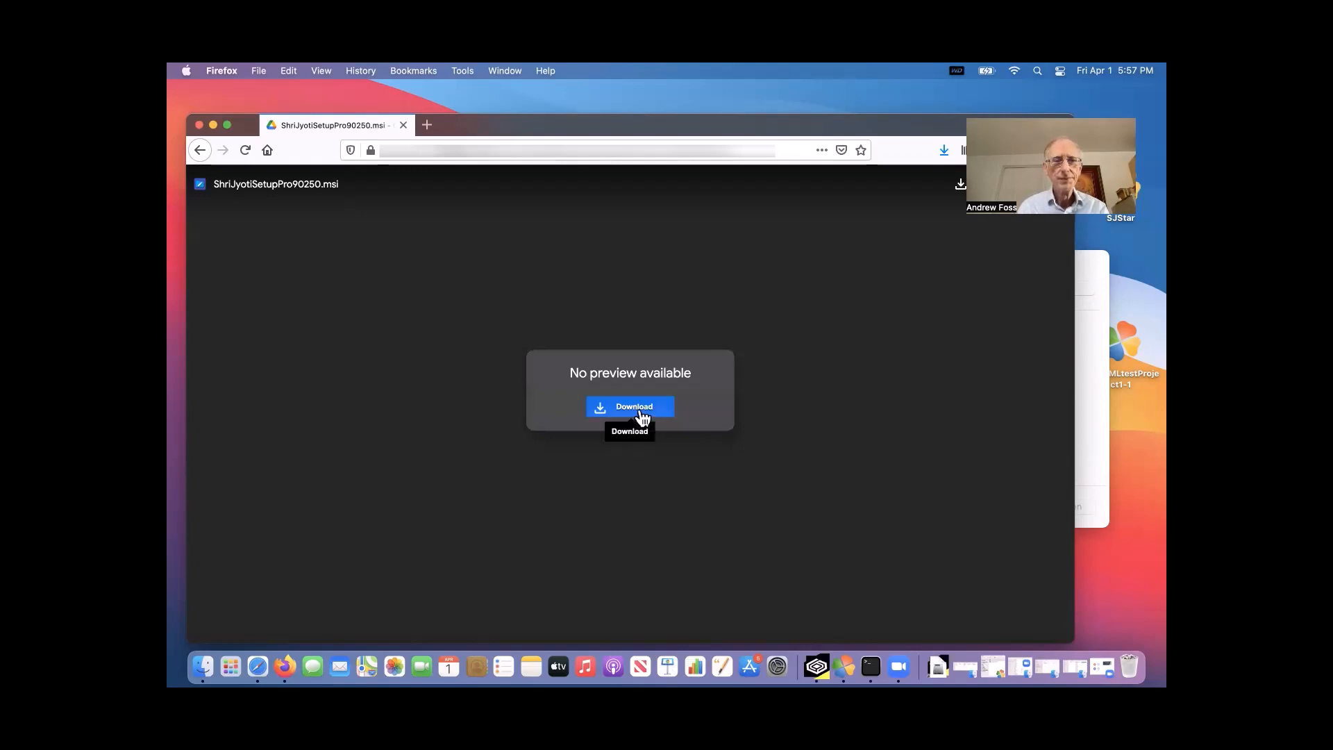
click(639, 410)
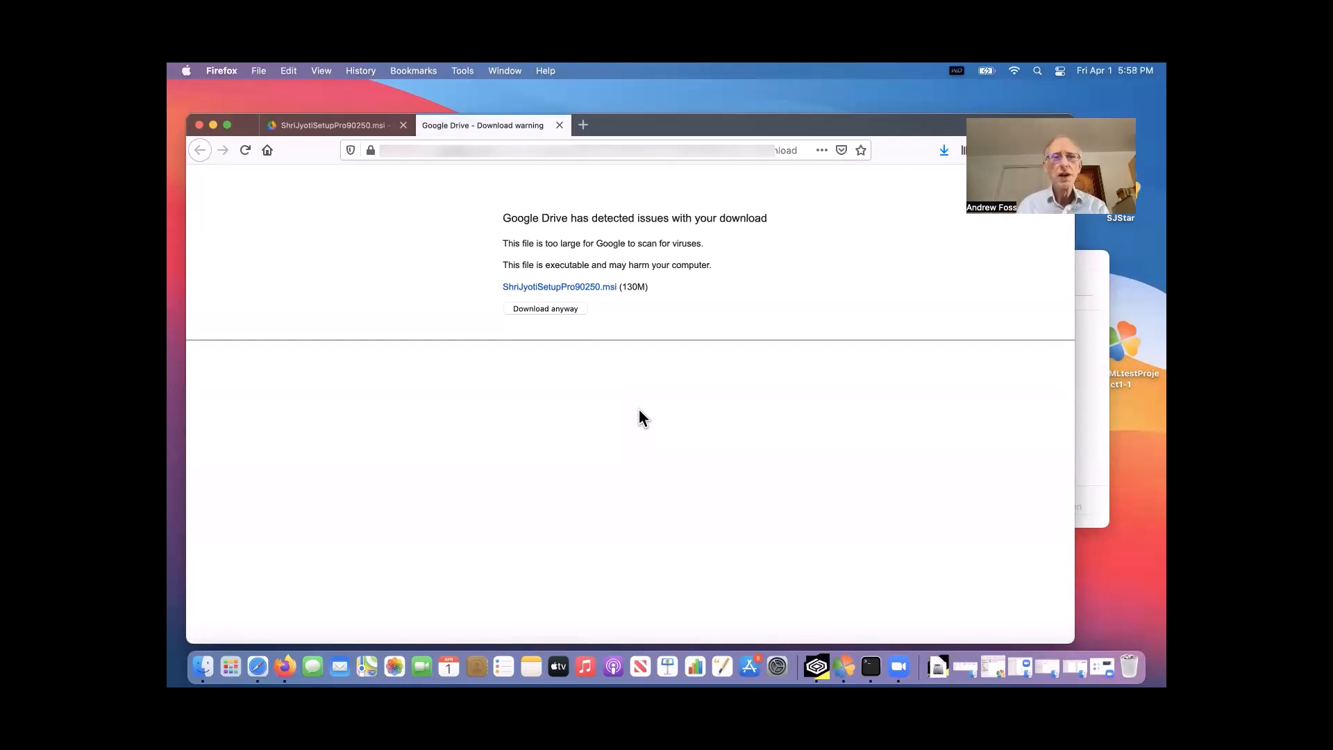
click(554, 308)
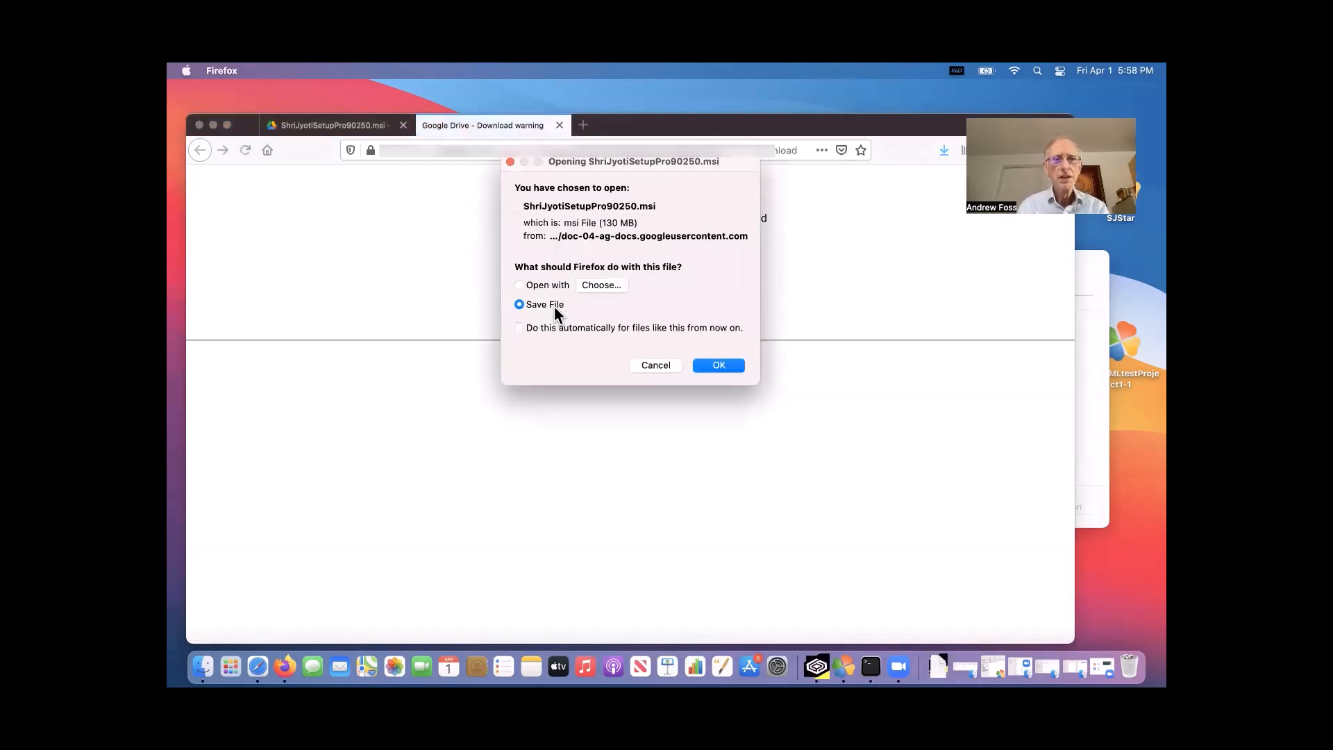
click(708, 366)
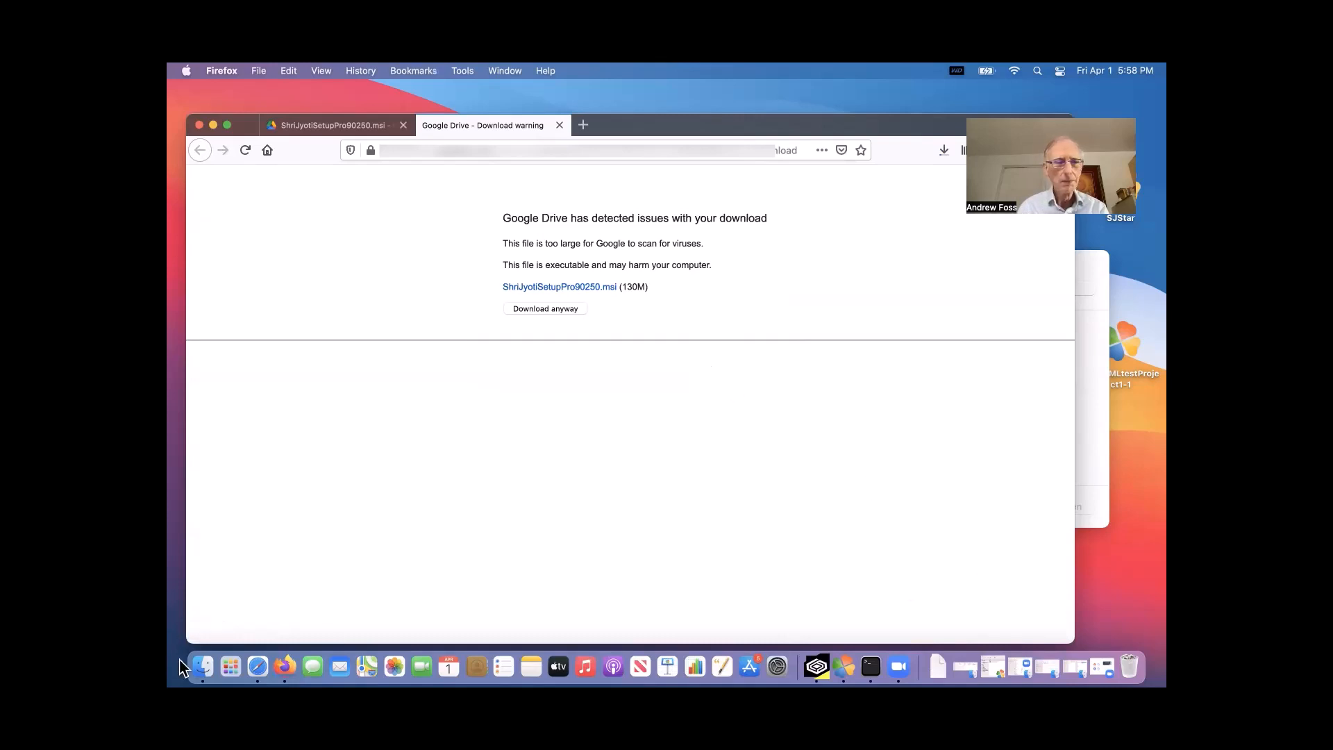
click(203, 666)
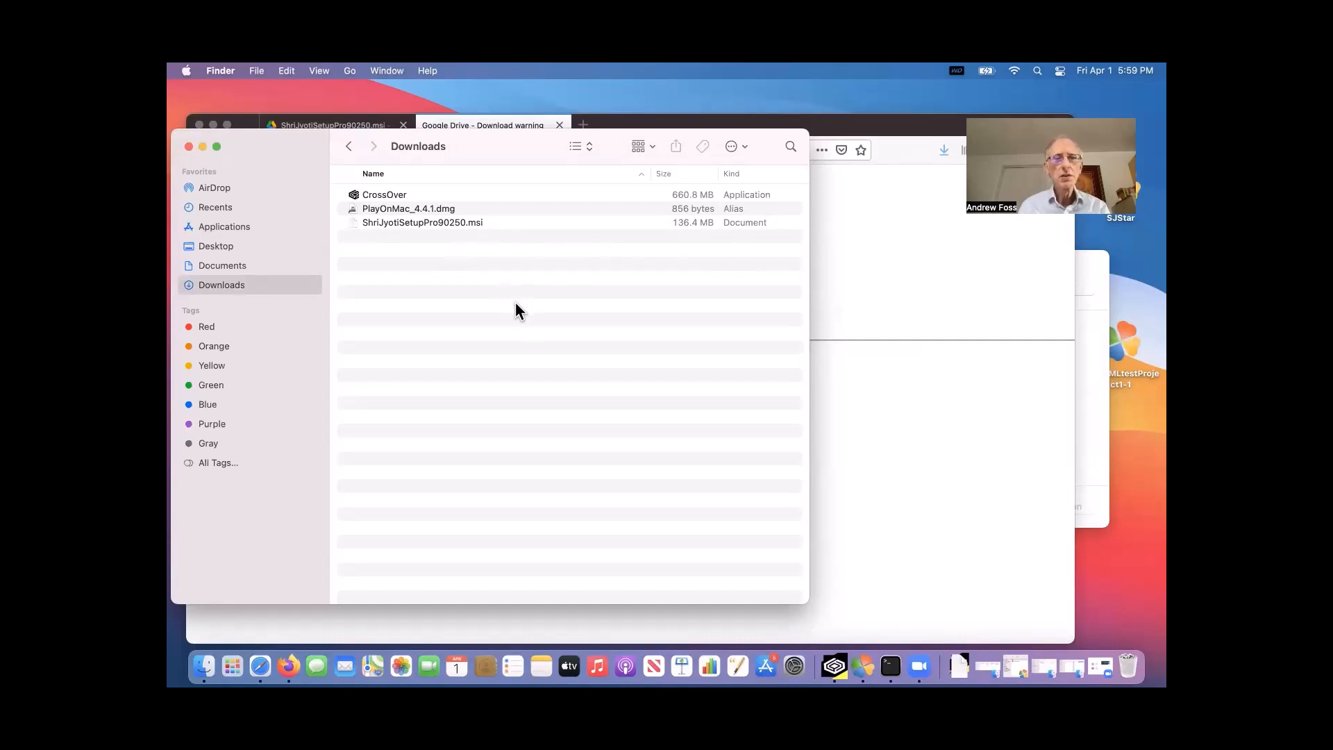
- Return to CrossOver and run ShriJyotiSetupPro90250.msi from Downloads in the Win 10 9.2.33 Pro bottle
click(835, 666)
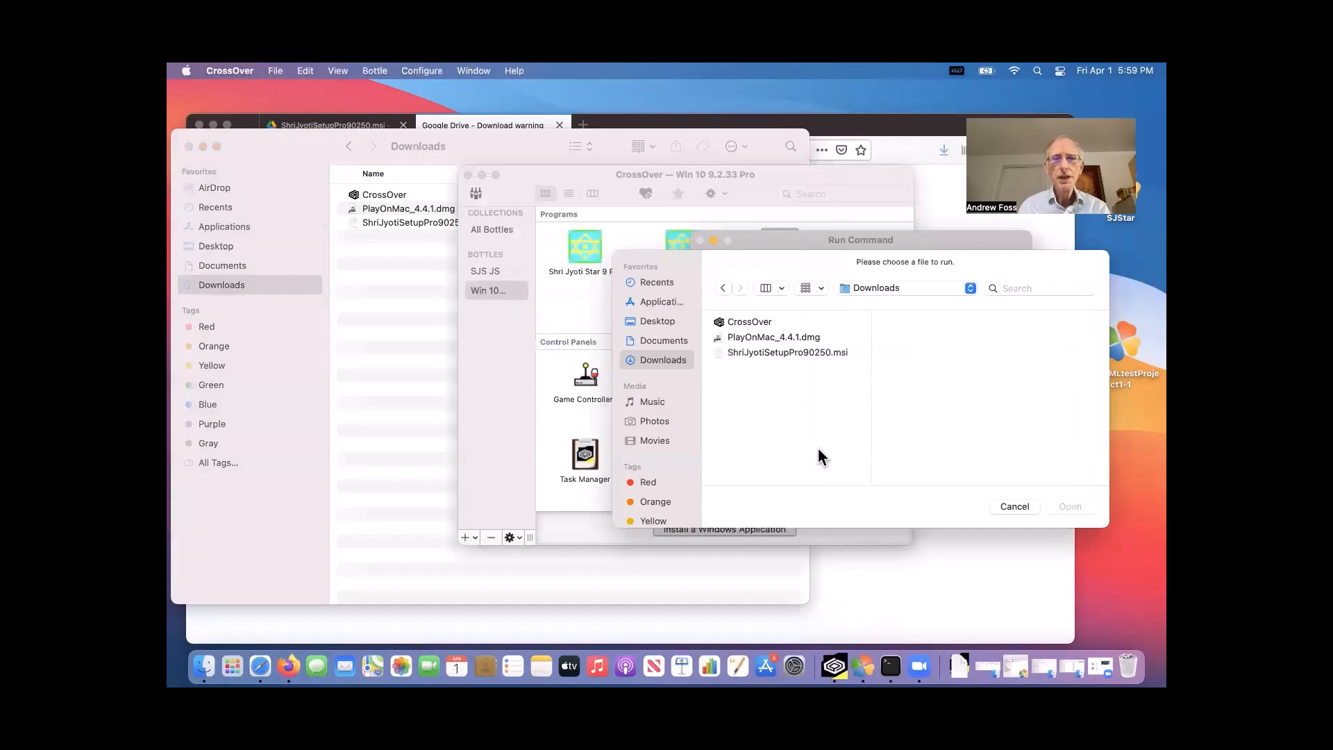
click(786, 354)
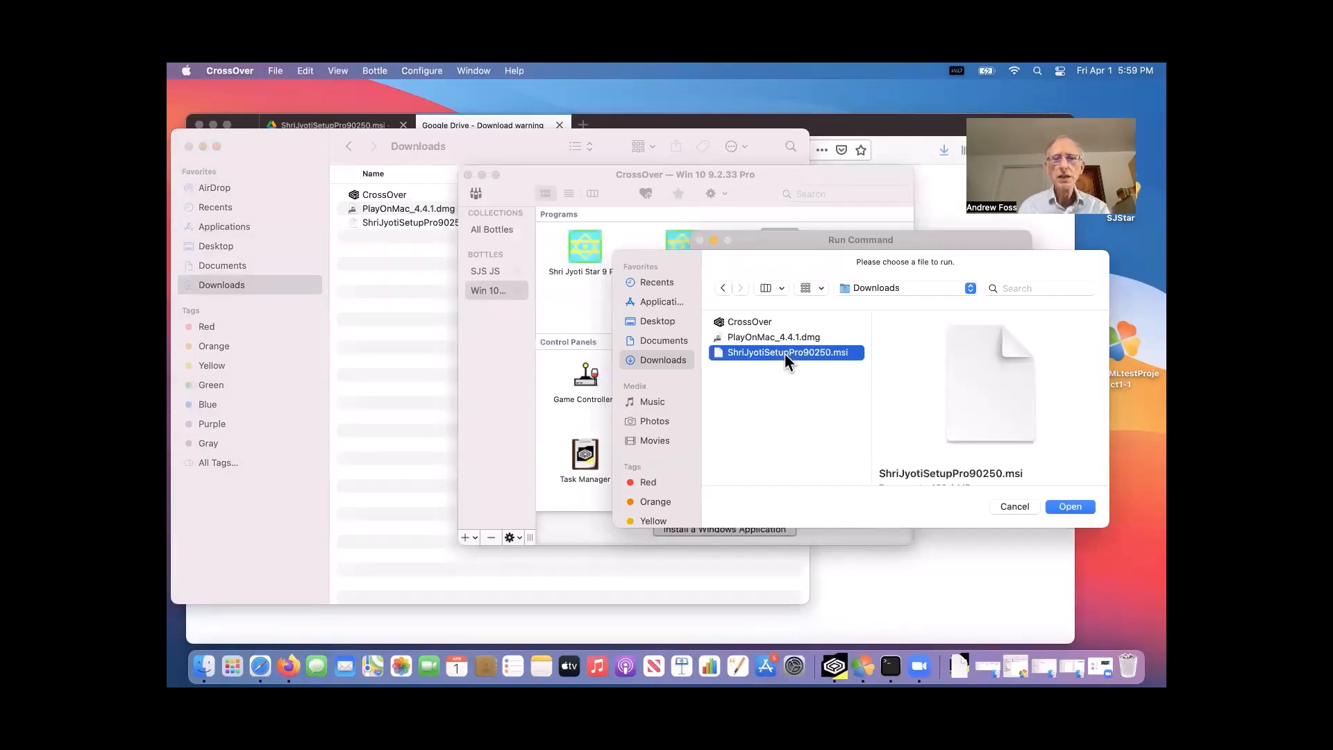
click(1069, 508)
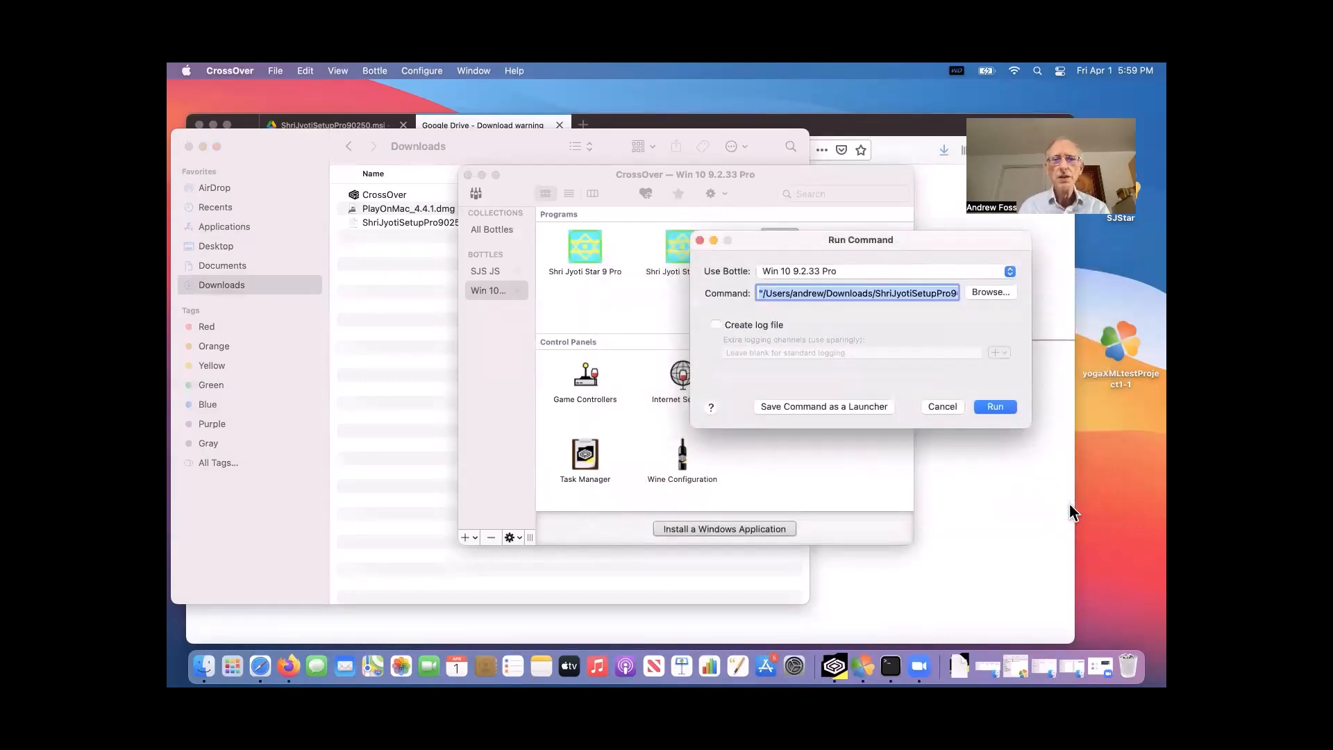
click(996, 408)
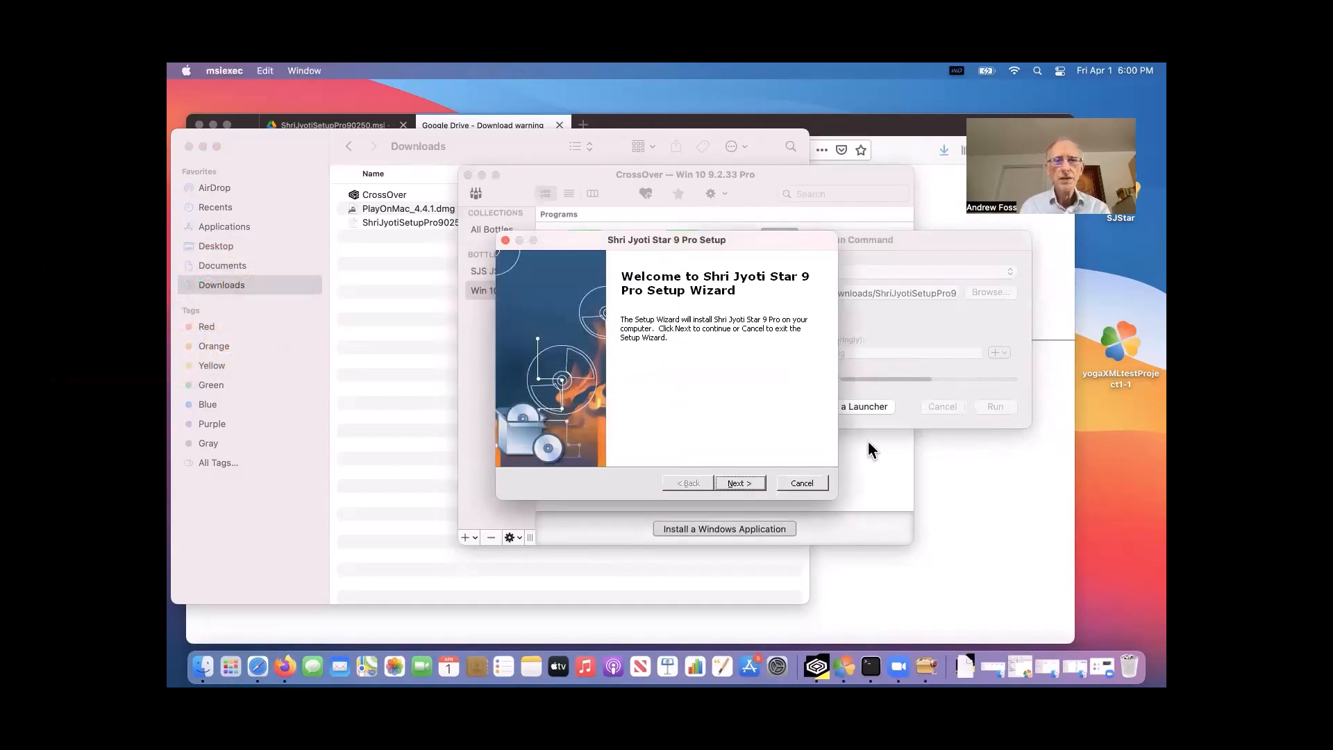
- Start the setup wizard and configure it to create a desktop shortcut but no Start Menu Programs folder shortcut
click(749, 484)
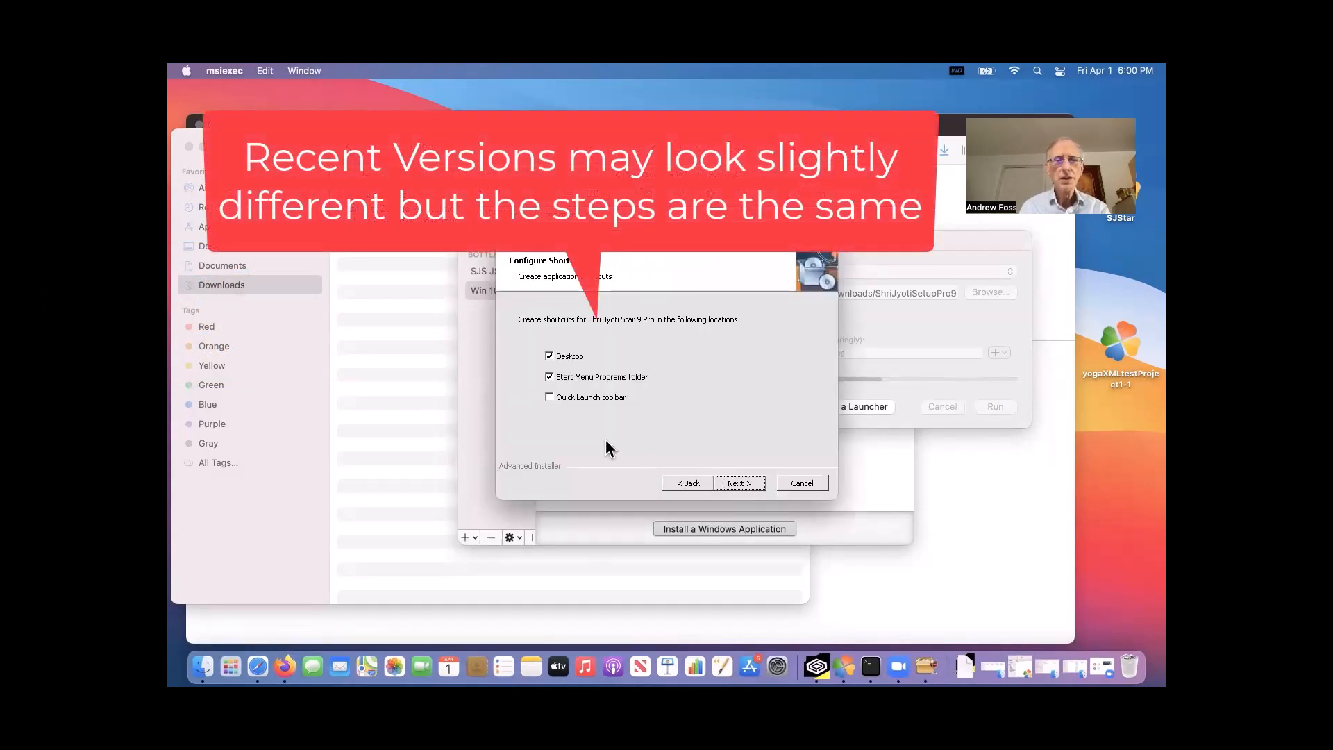
click(548, 378)
click(735, 484)
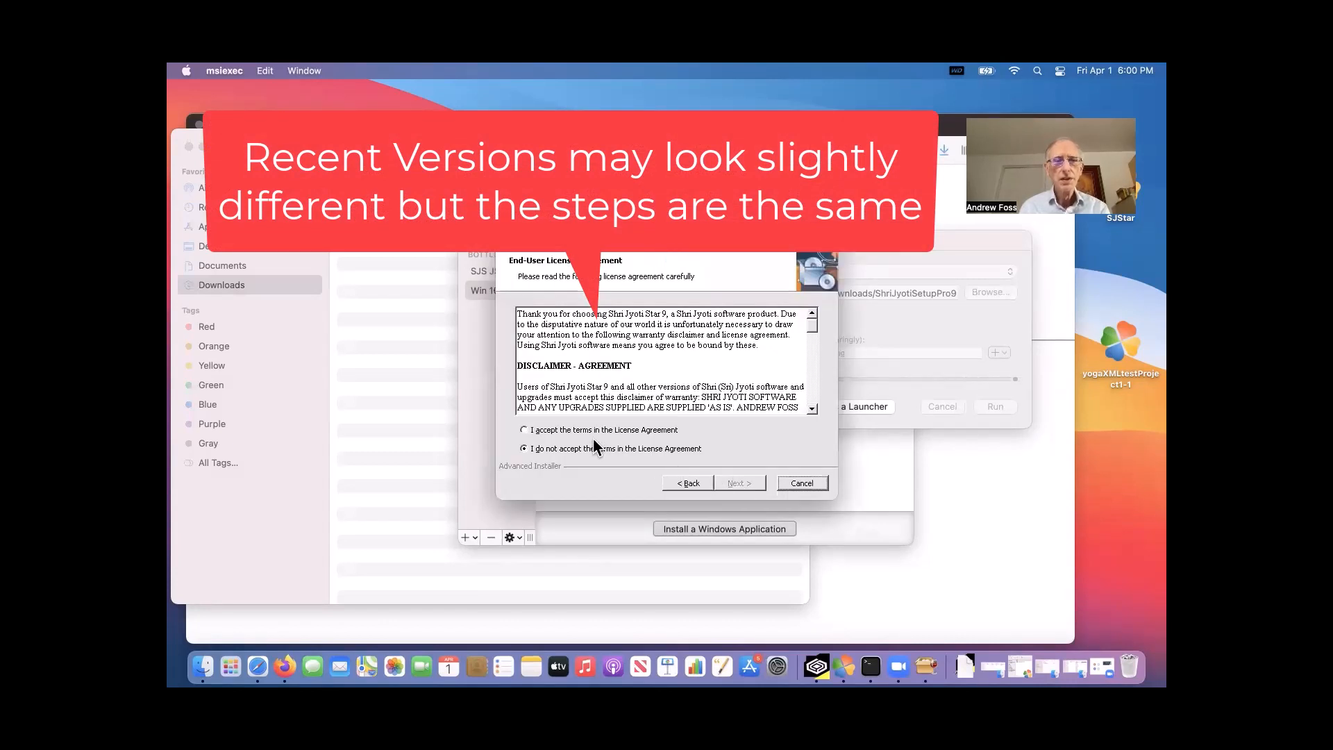
- Accept the license agreement and install Shri Jyoti Star 9 Pro into the default Program Files (x86) folder
click(592, 427)
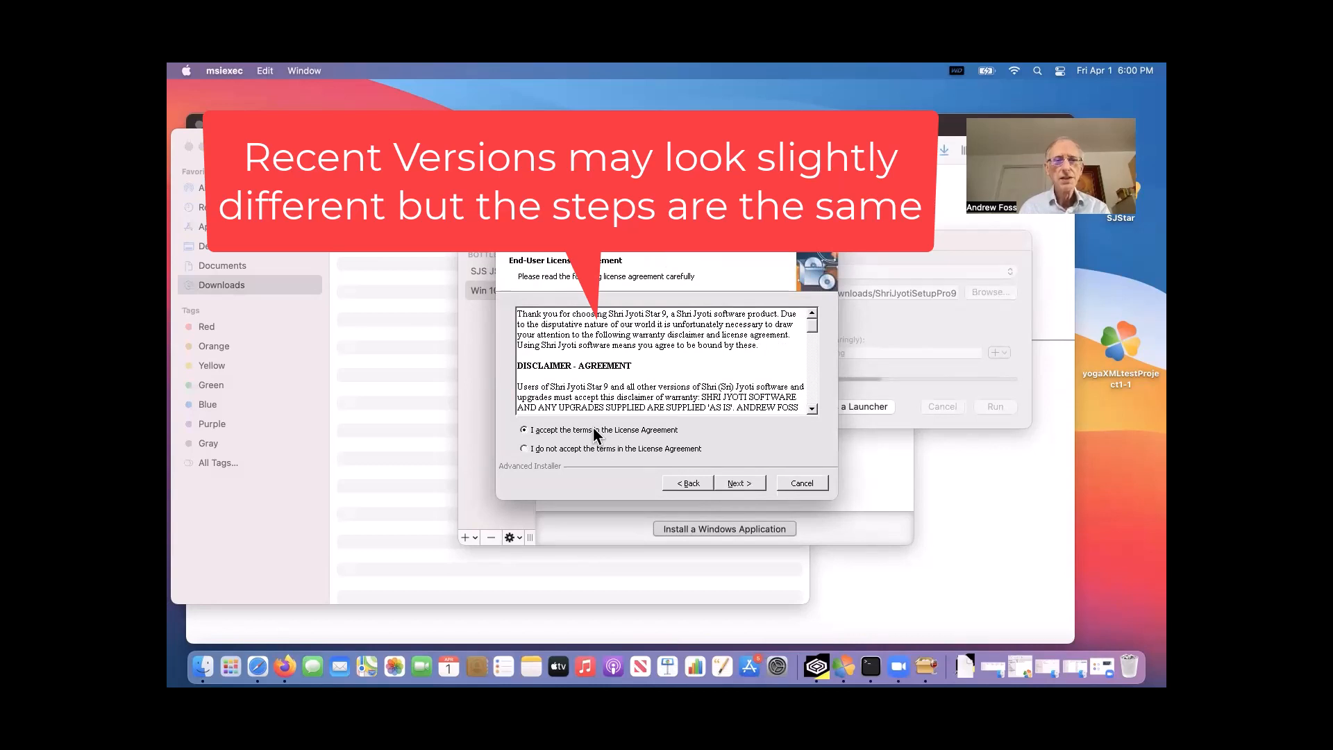
click(745, 485)
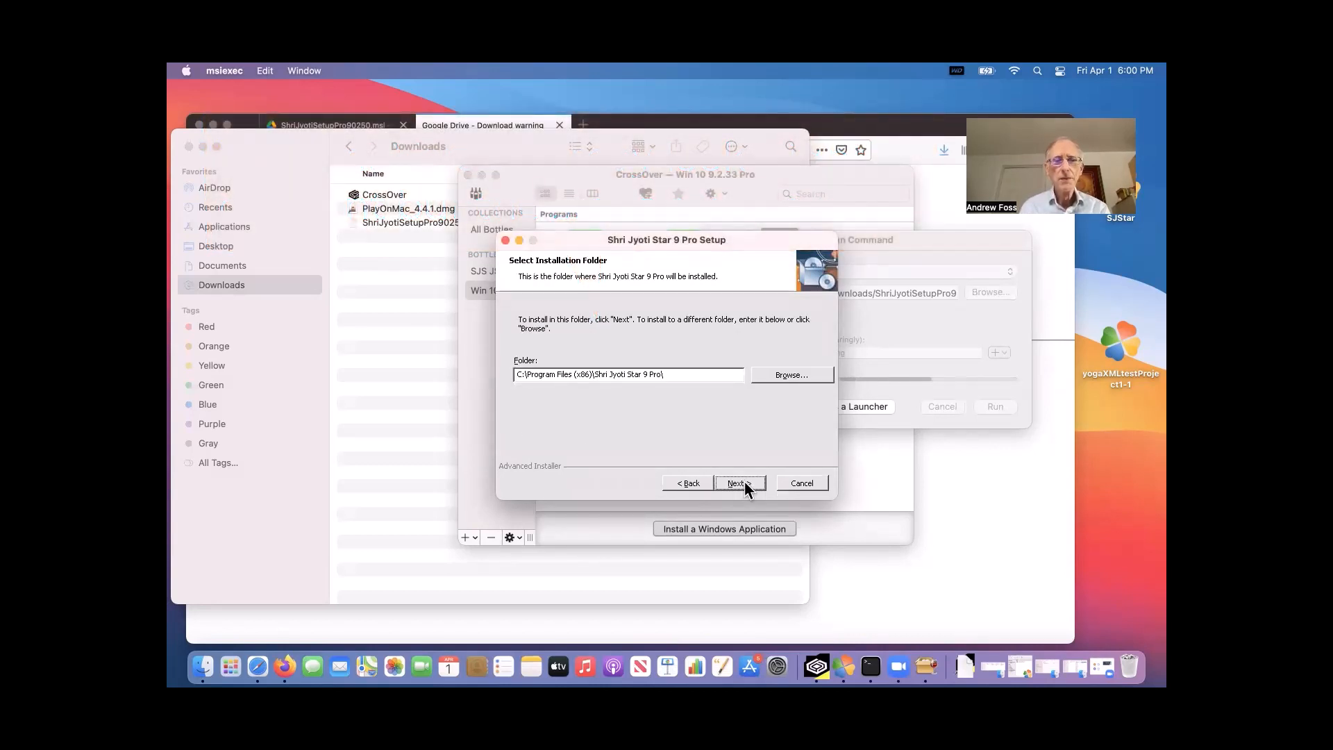
click(745, 485)
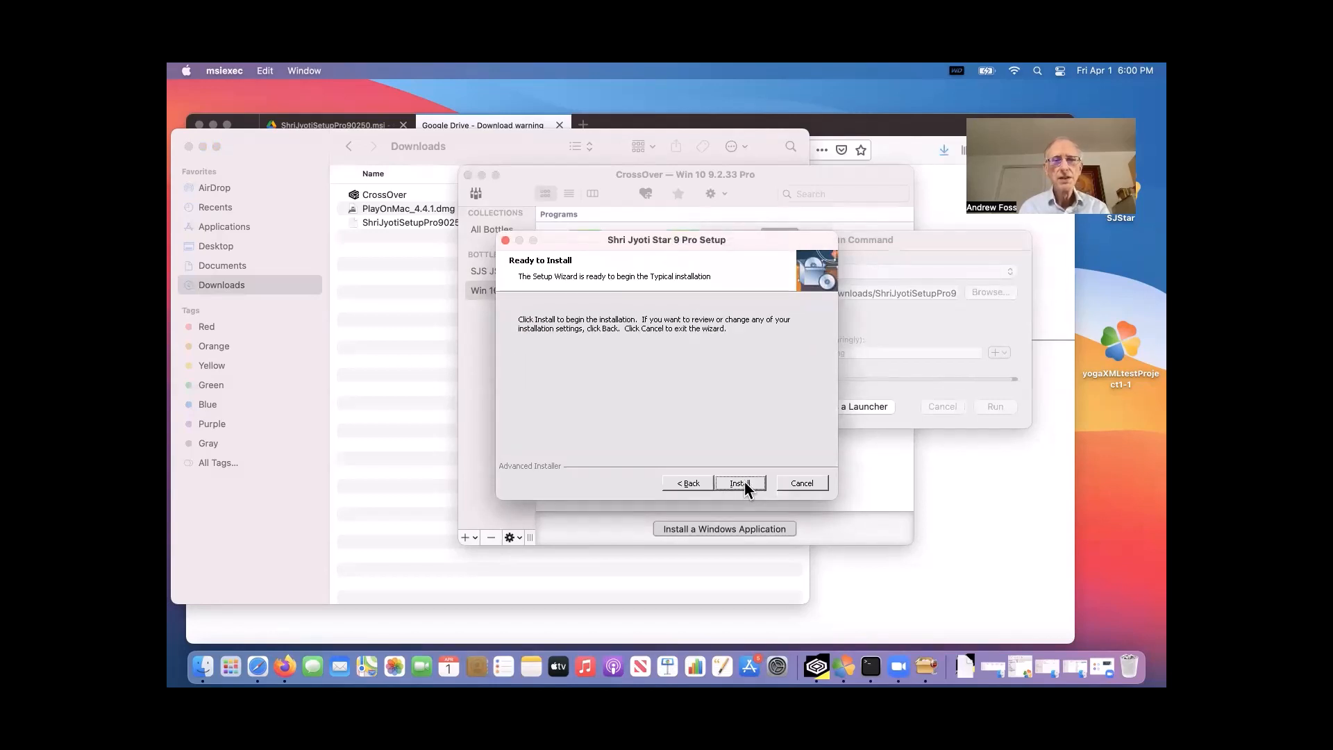
click(745, 485)
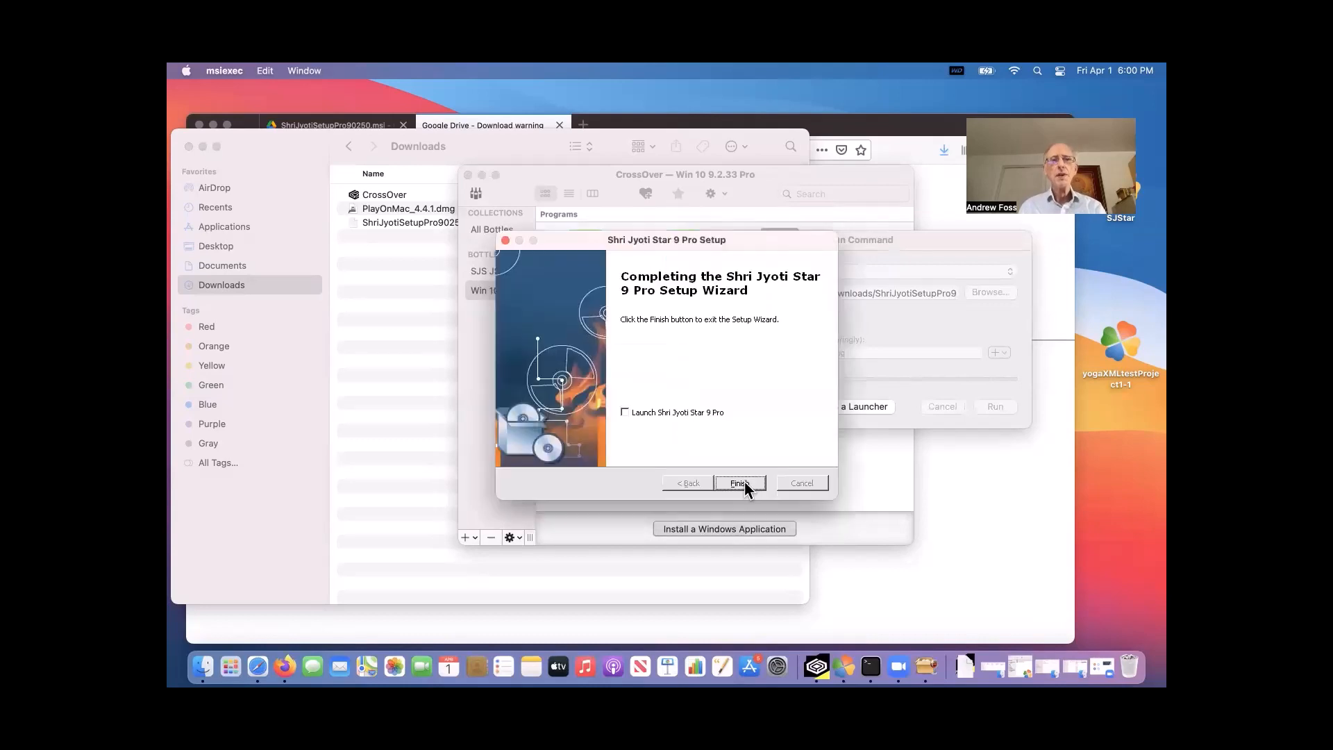
- Finish the setup with the option to launch Shri Jyoti Star 9 Pro, and accept its welcome screen
click(626, 412)
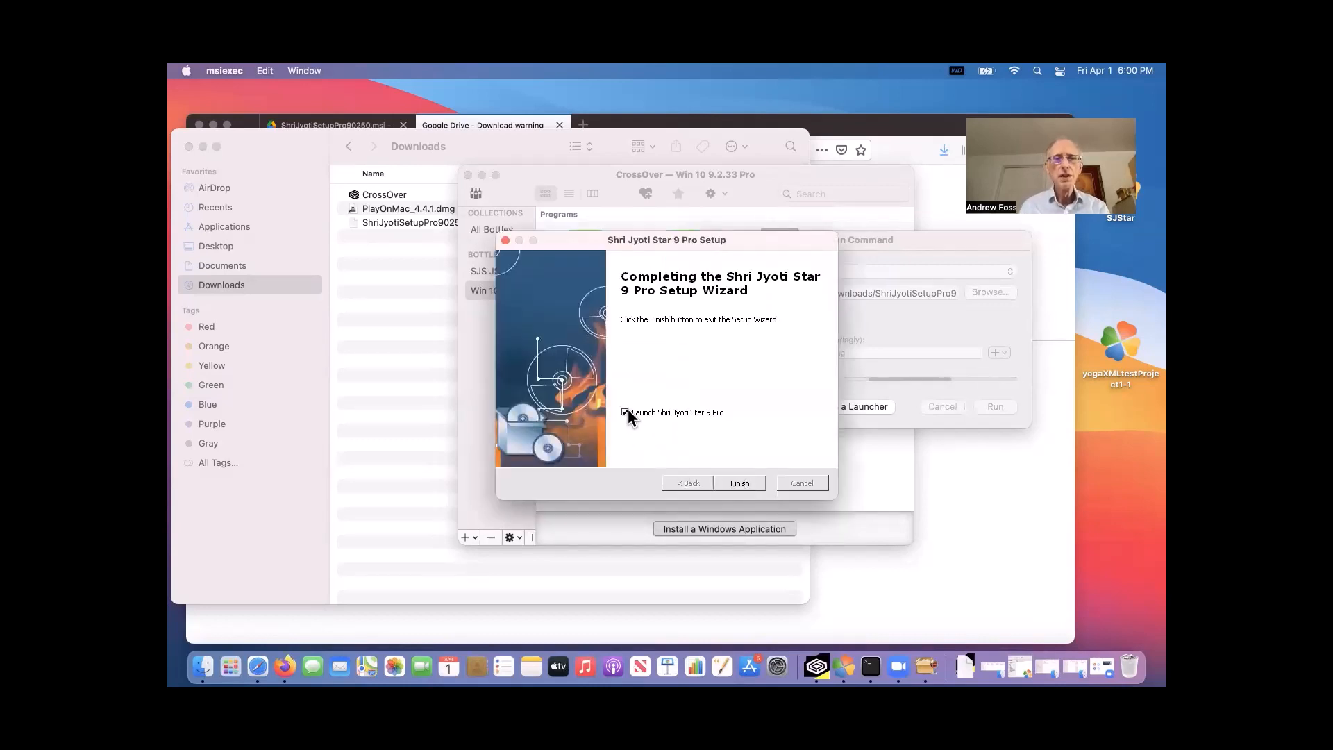
click(732, 480)
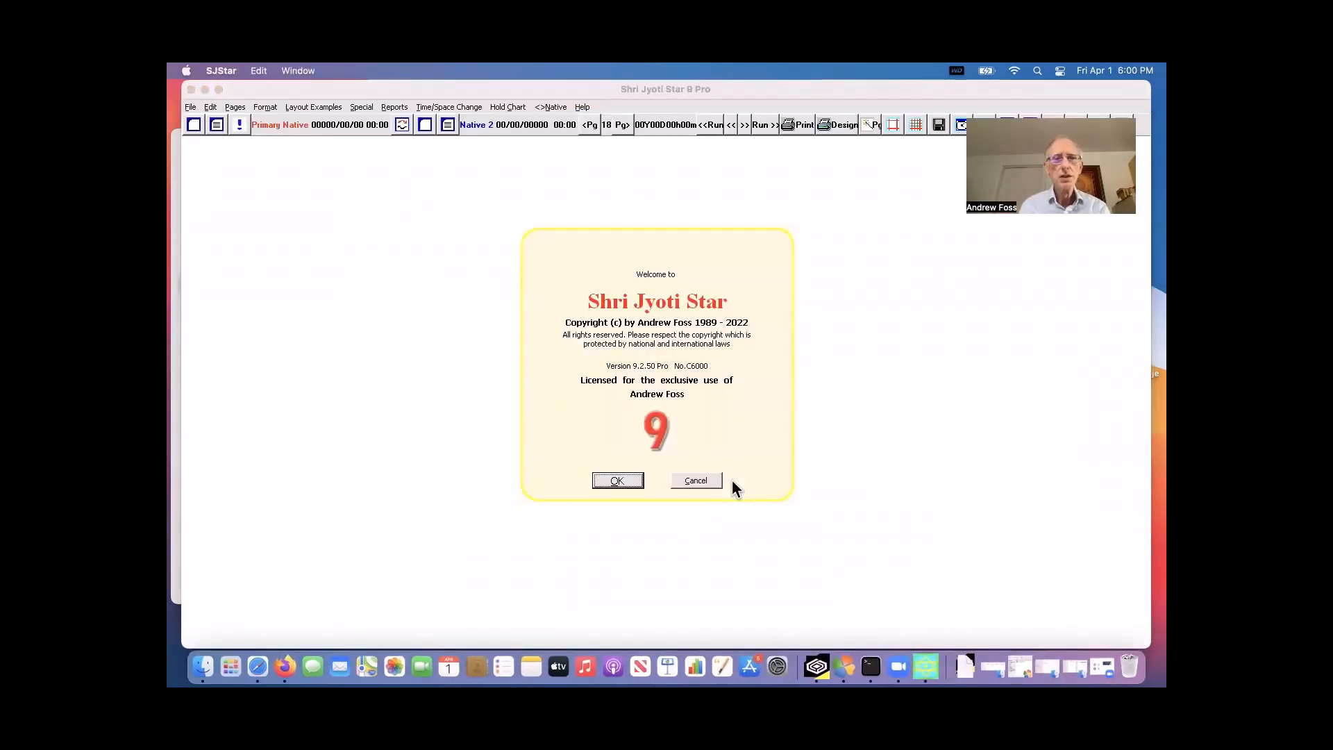
key(Return)
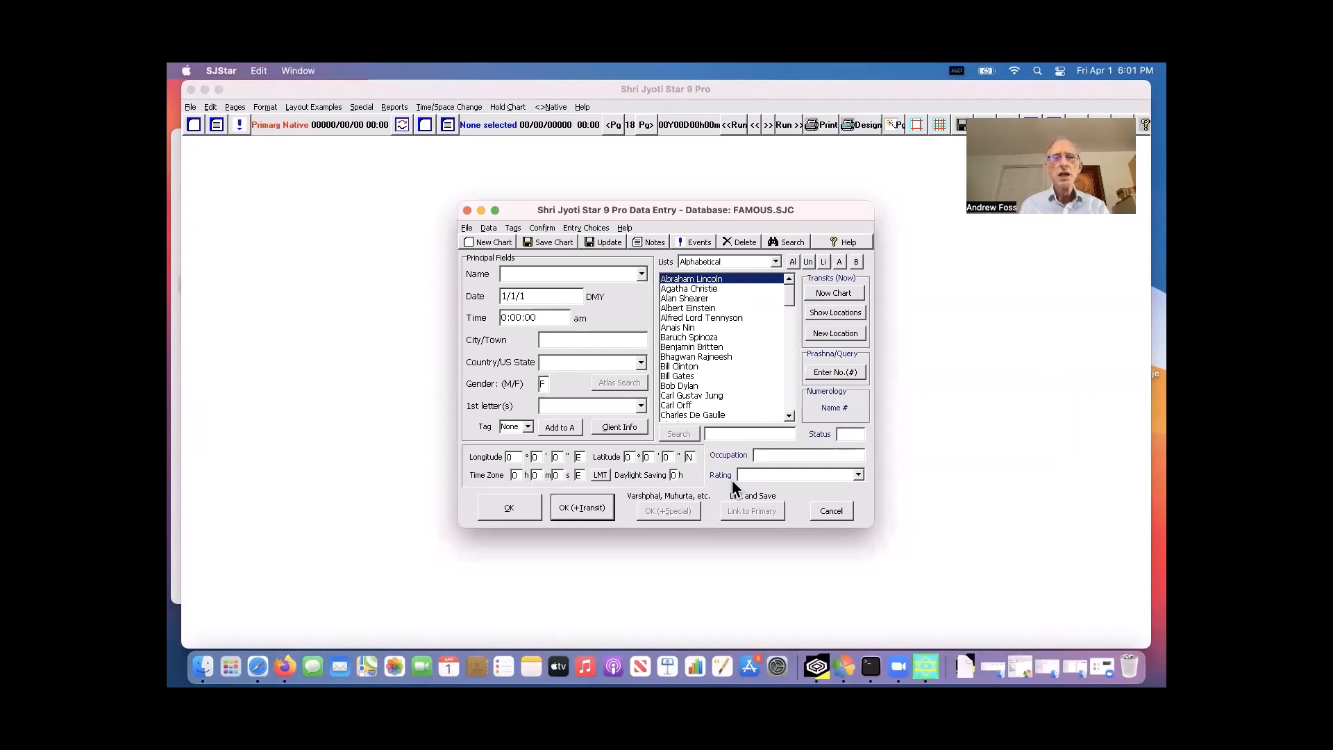
- Open Abraham Lincoln's chart from the FAMOUS.SJC database and page forward through the chart pages
double_click(679, 277)
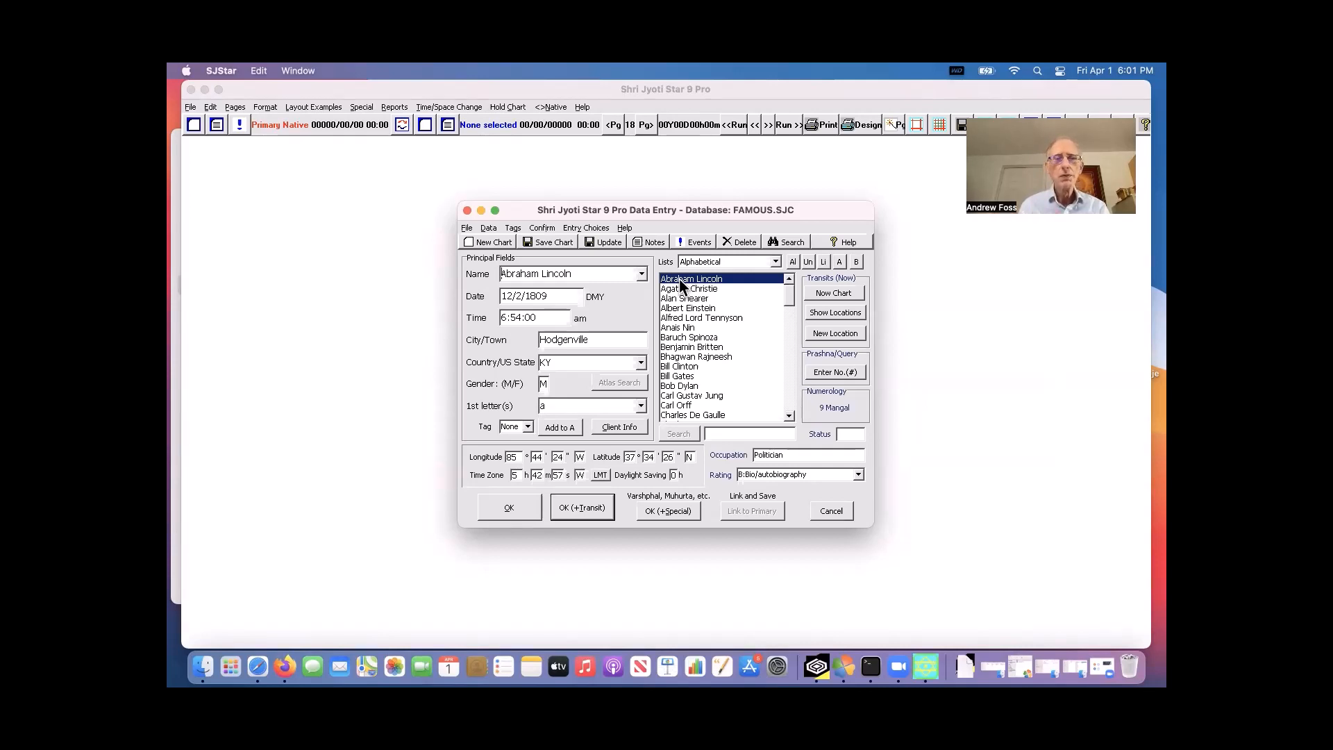
click(519, 509)
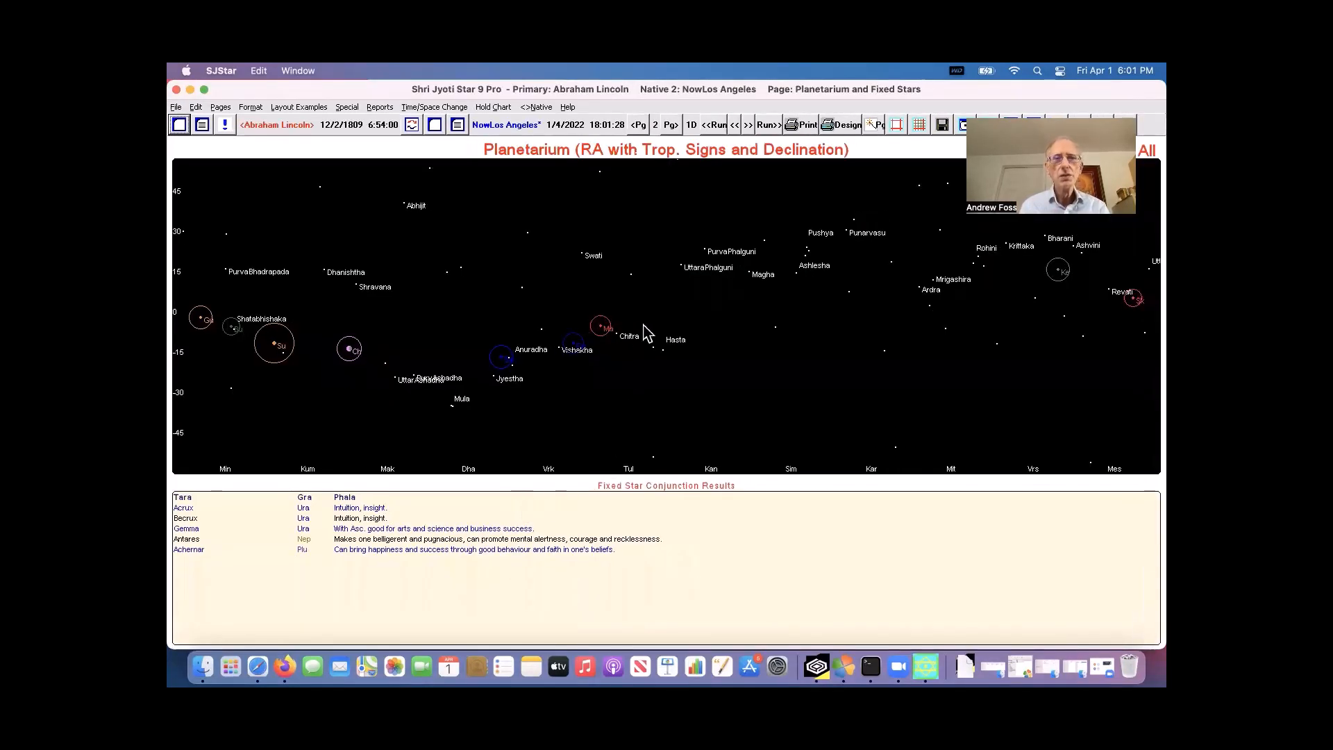
click(672, 125)
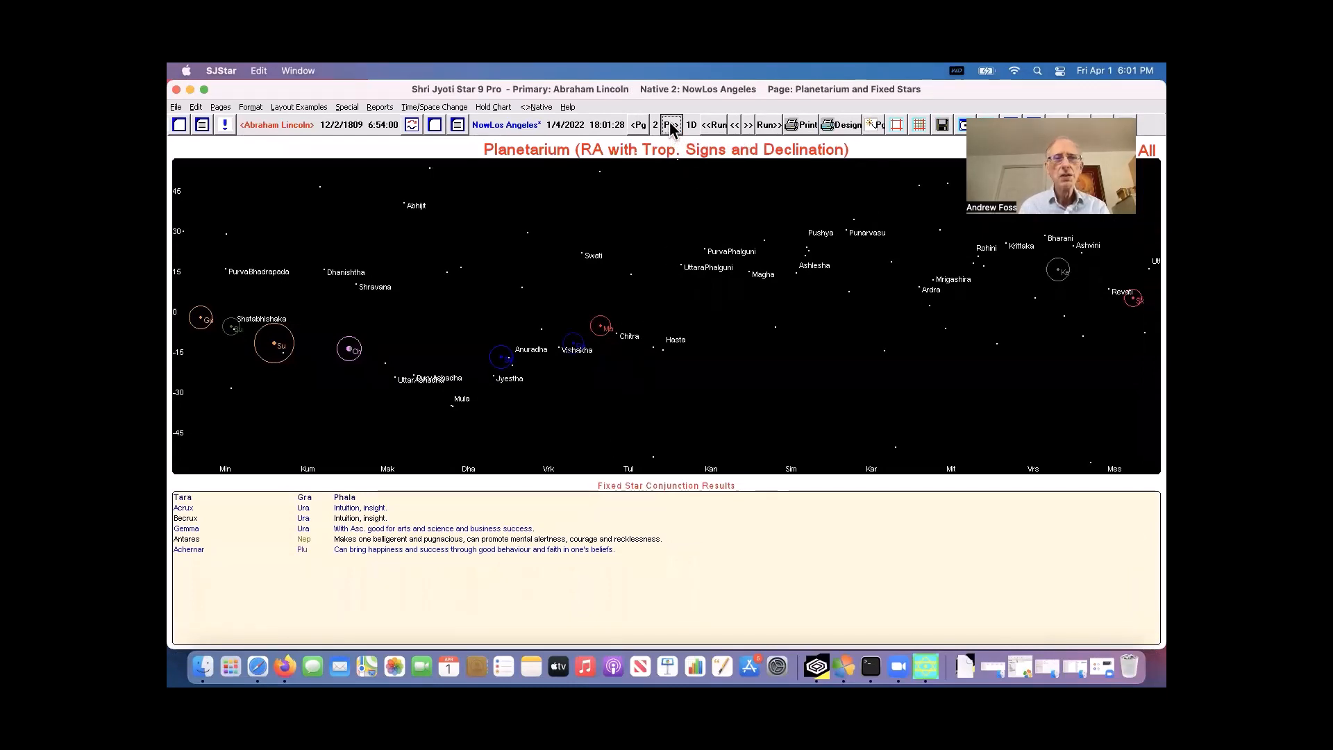
click(671, 126)
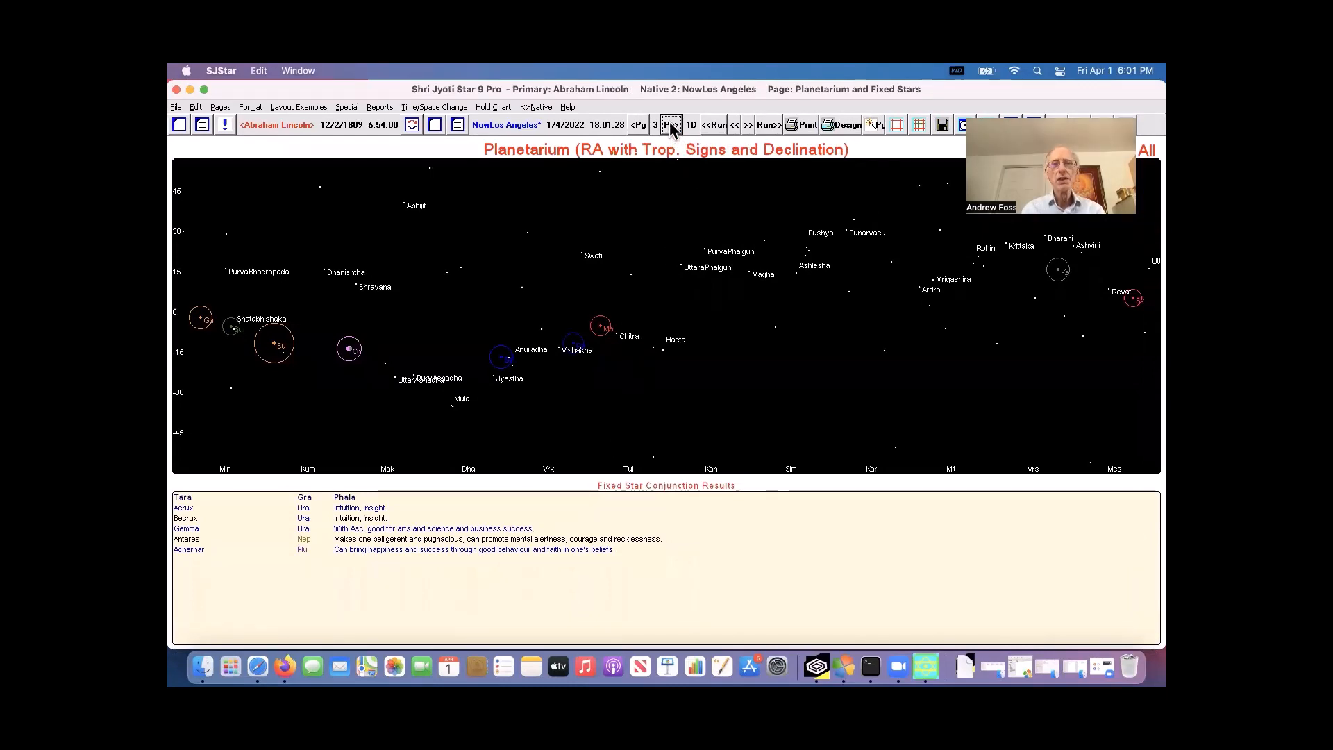